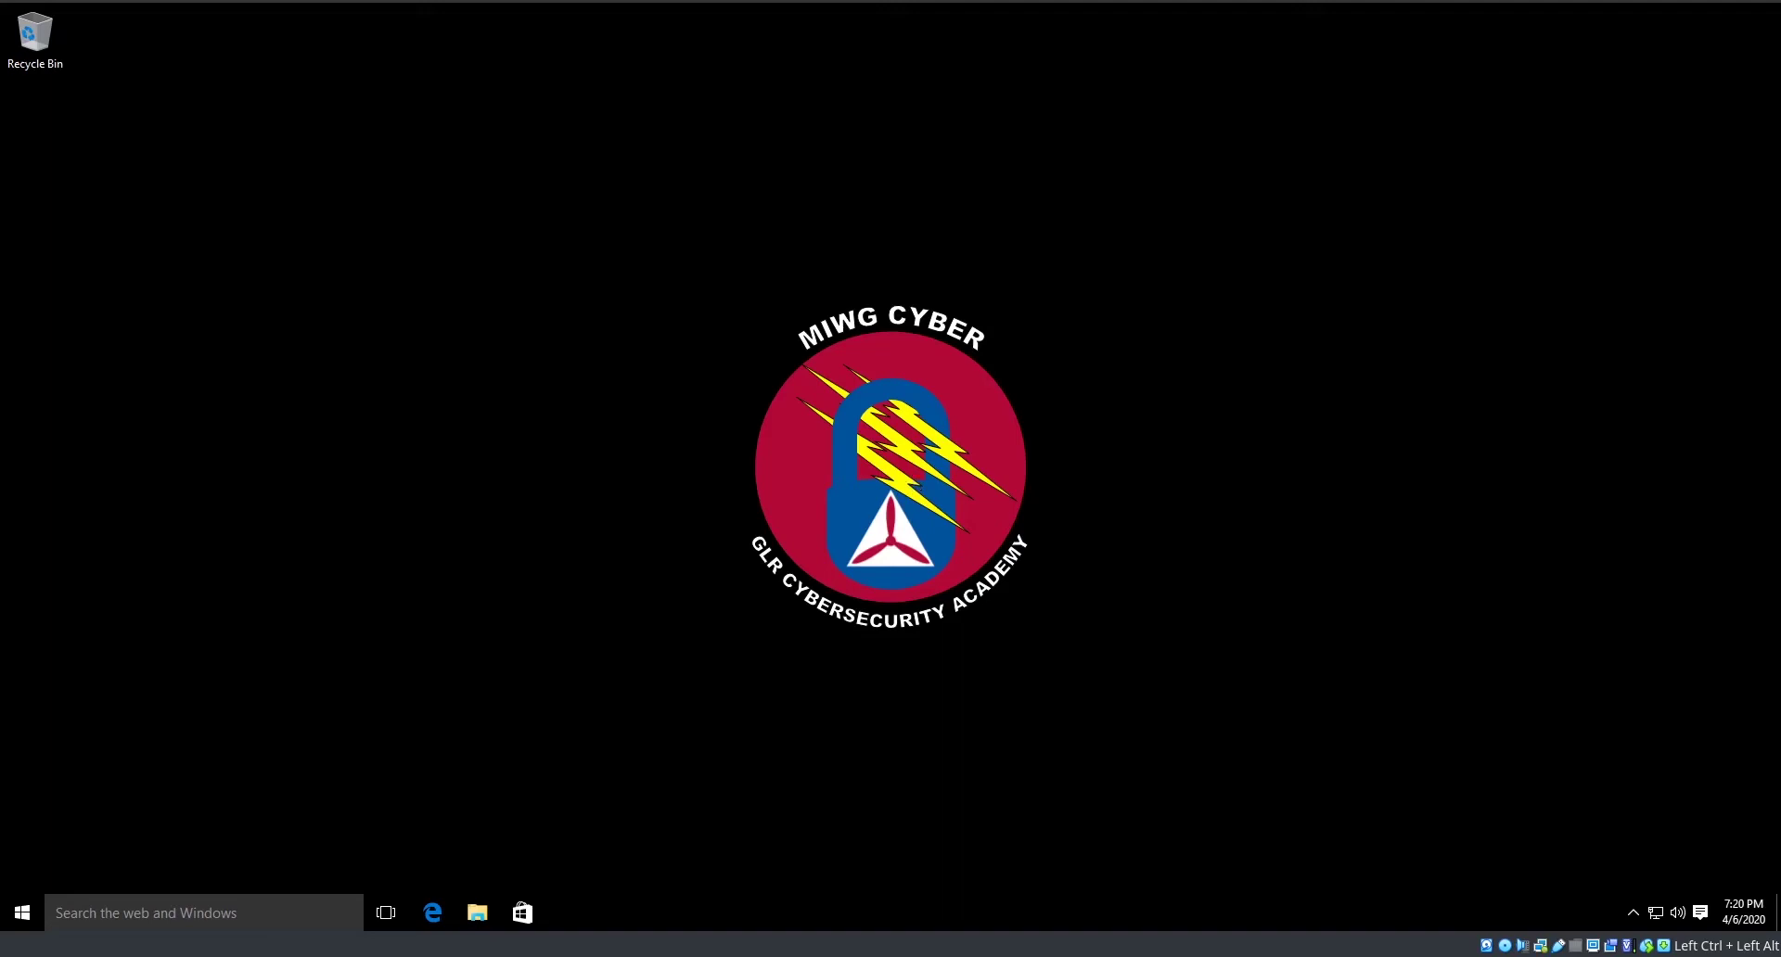
# - Launch the Microsoft Management Console with mmc, allow it to make changes, and maximize the empty console
pyautogui.click(284, 891)
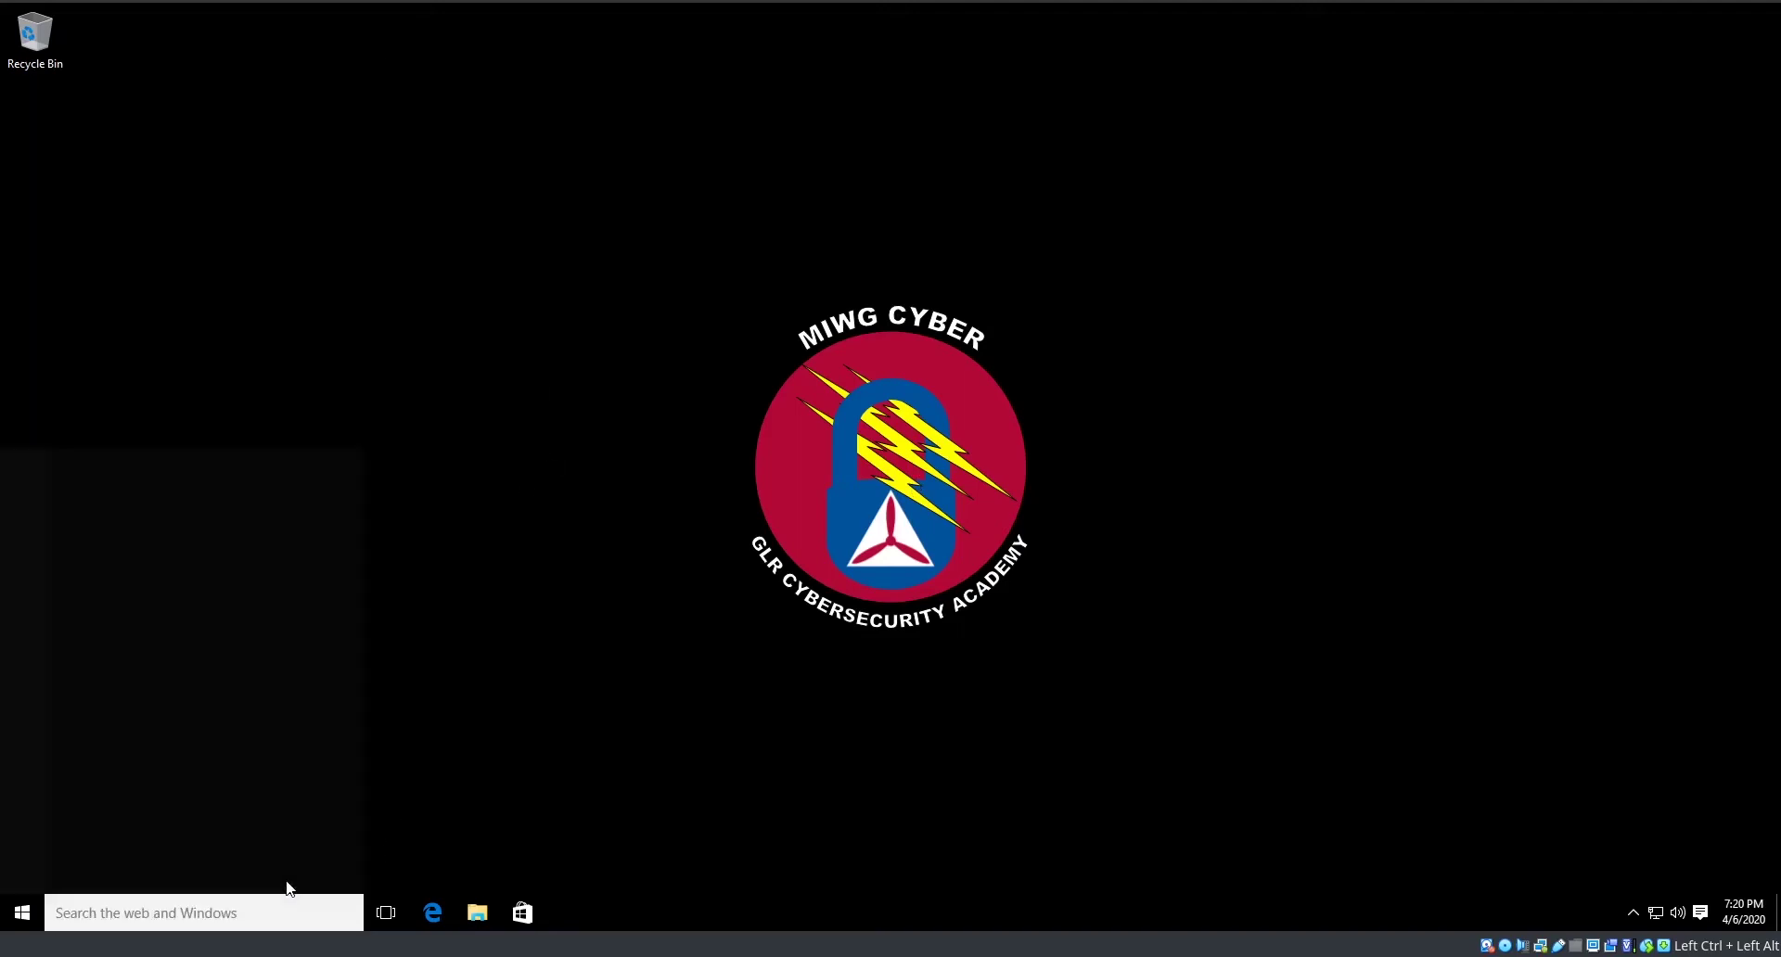
pyautogui.write('m')
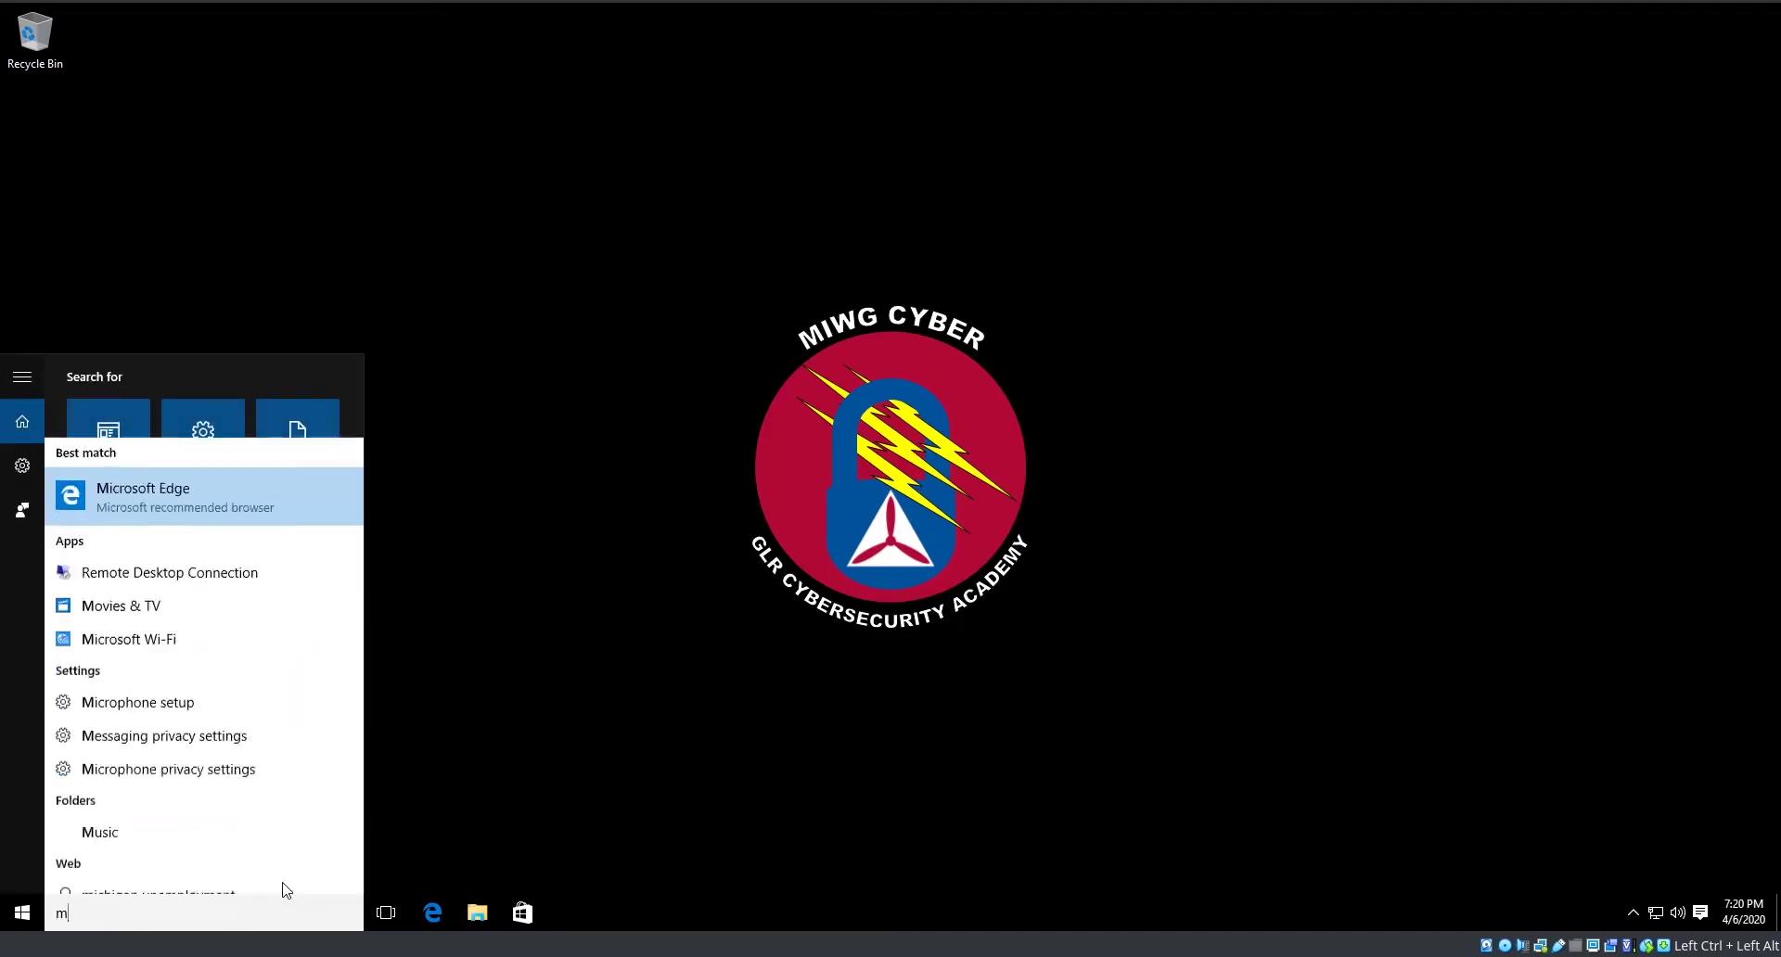
pyautogui.write('mc')
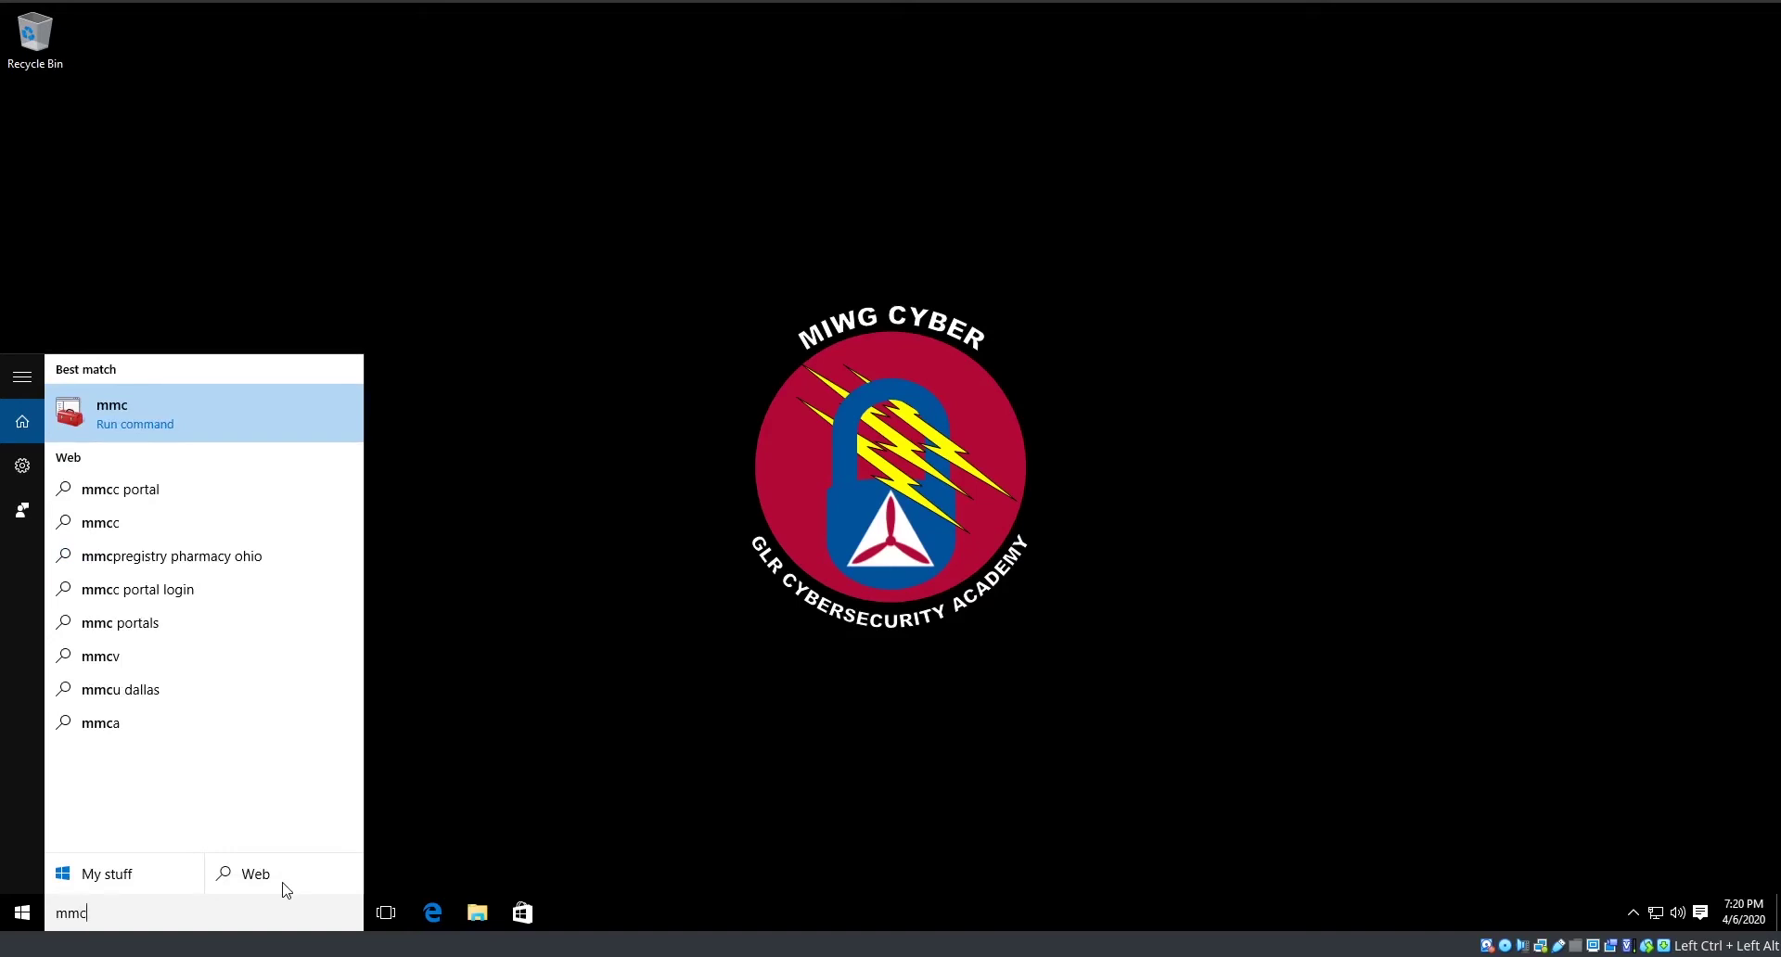
pyautogui.press('Return')
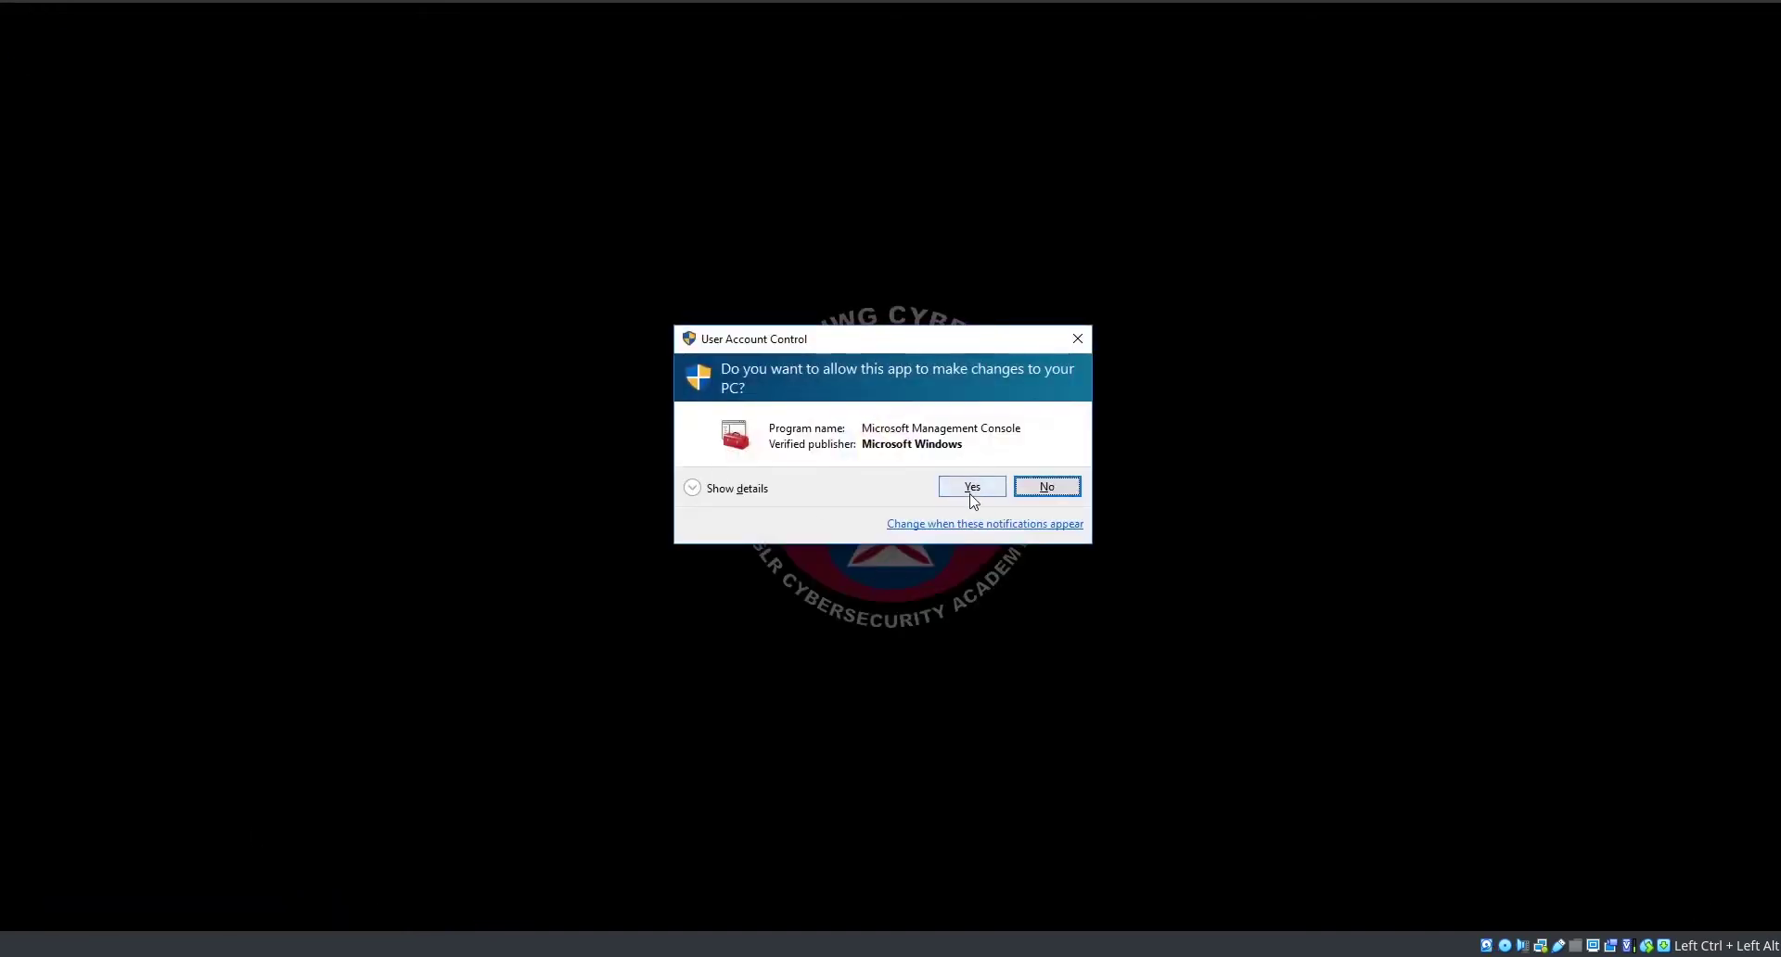
pyautogui.click(971, 489)
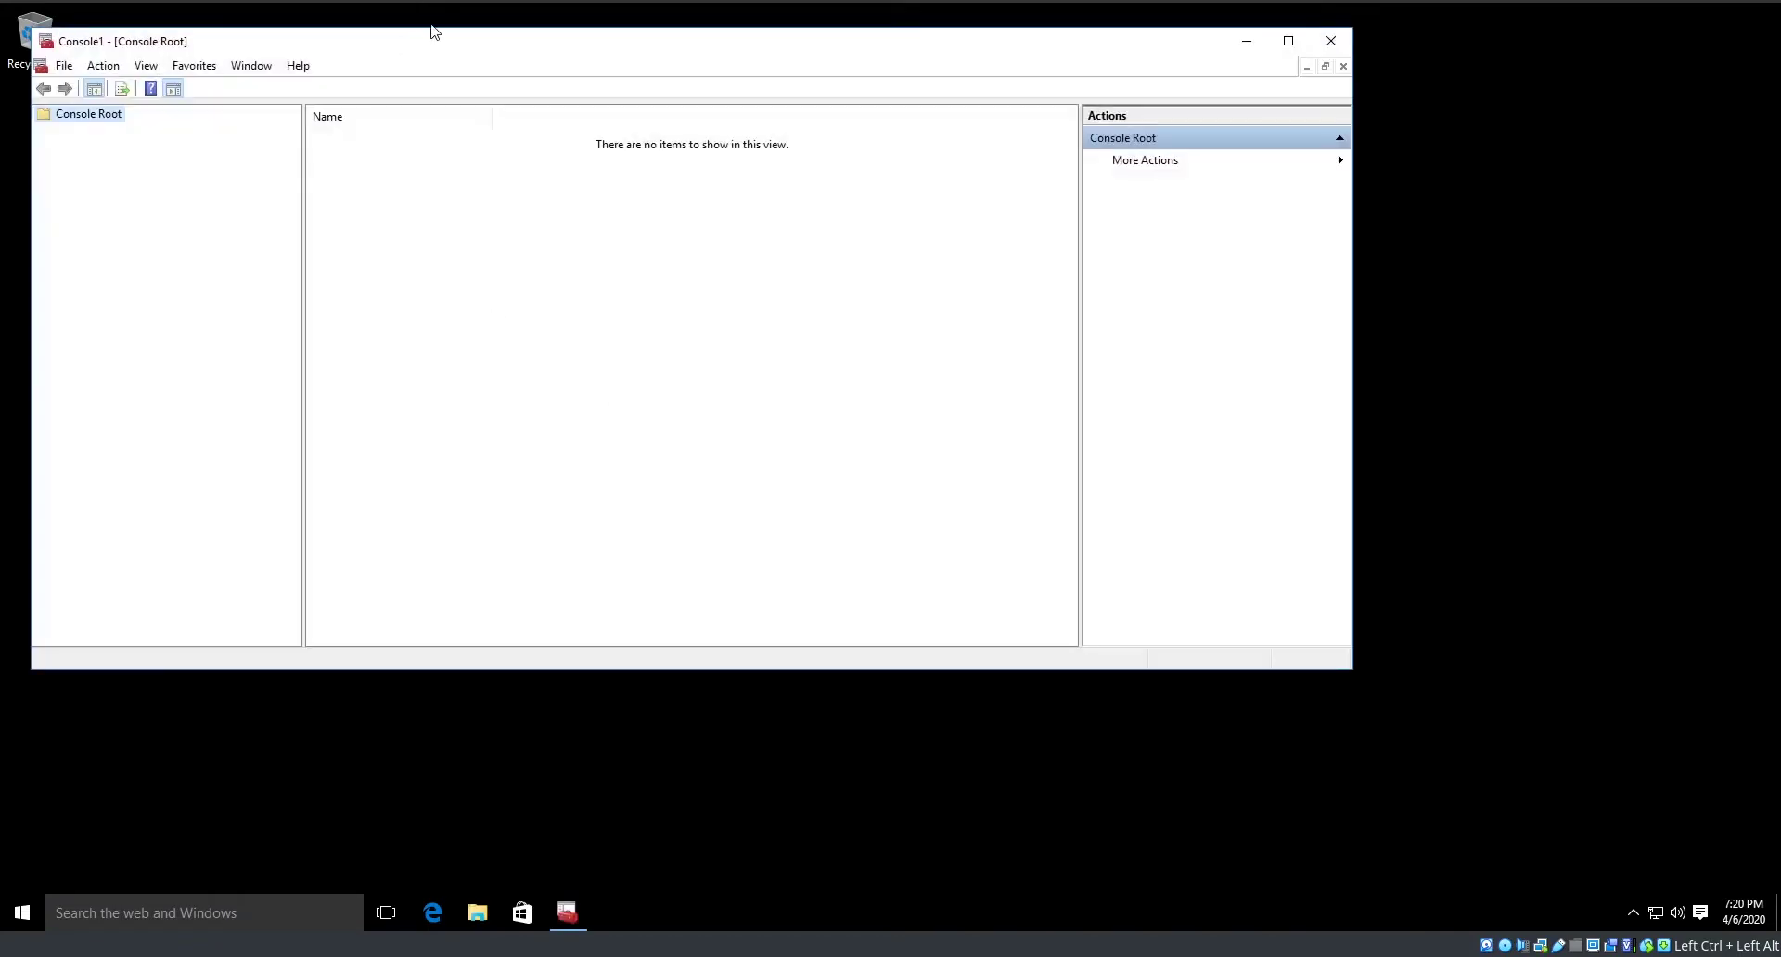
pyautogui.doubleClick(437, 41)
# - Add the Group Policy Object snap-in to the console for the Local Computer
pyautogui.click(34, 34)
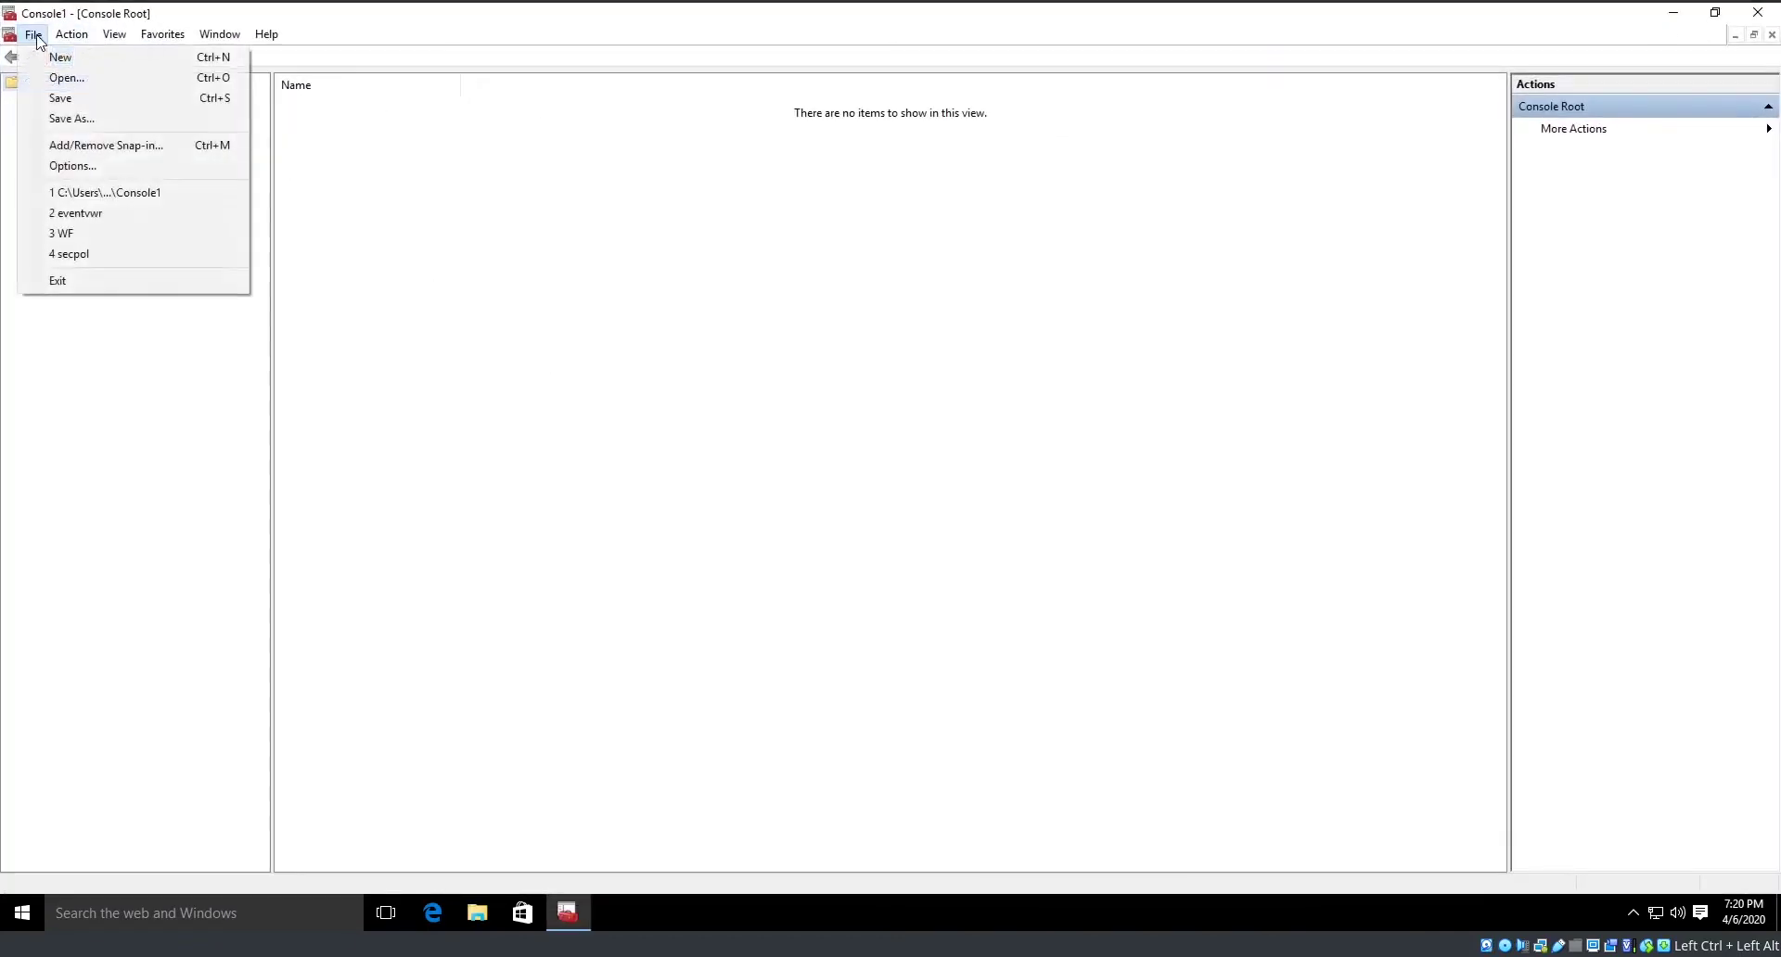
pyautogui.click(102, 144)
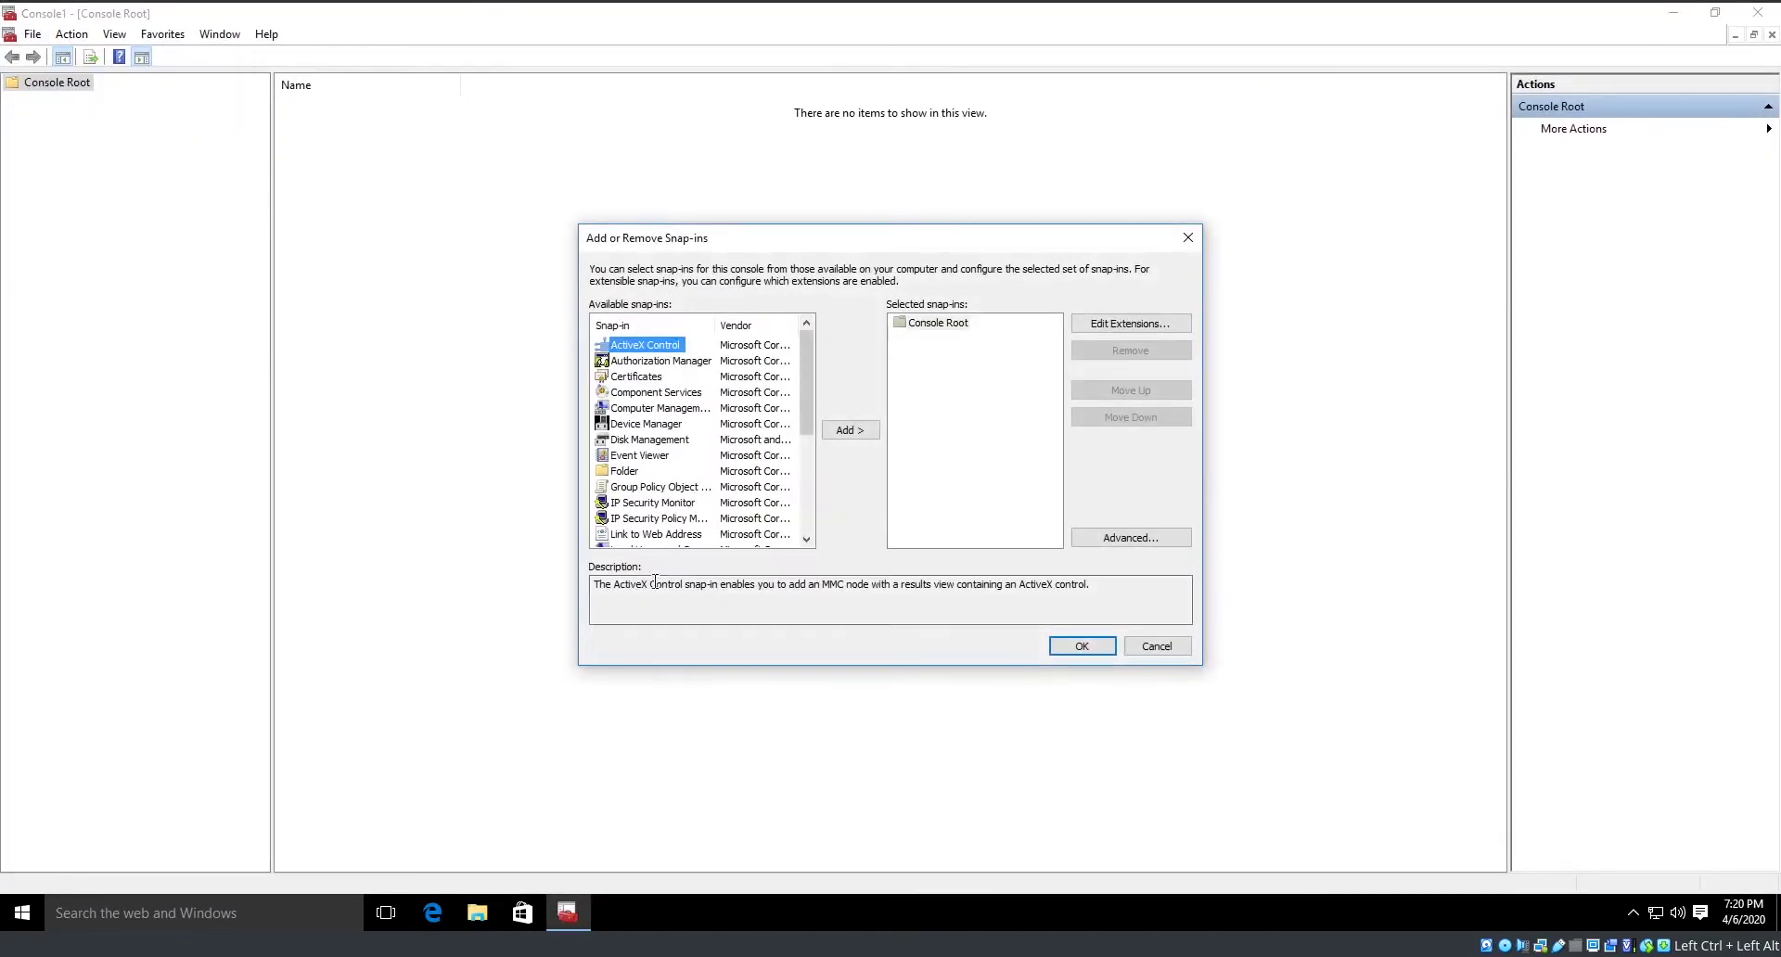
pyautogui.click(679, 487)
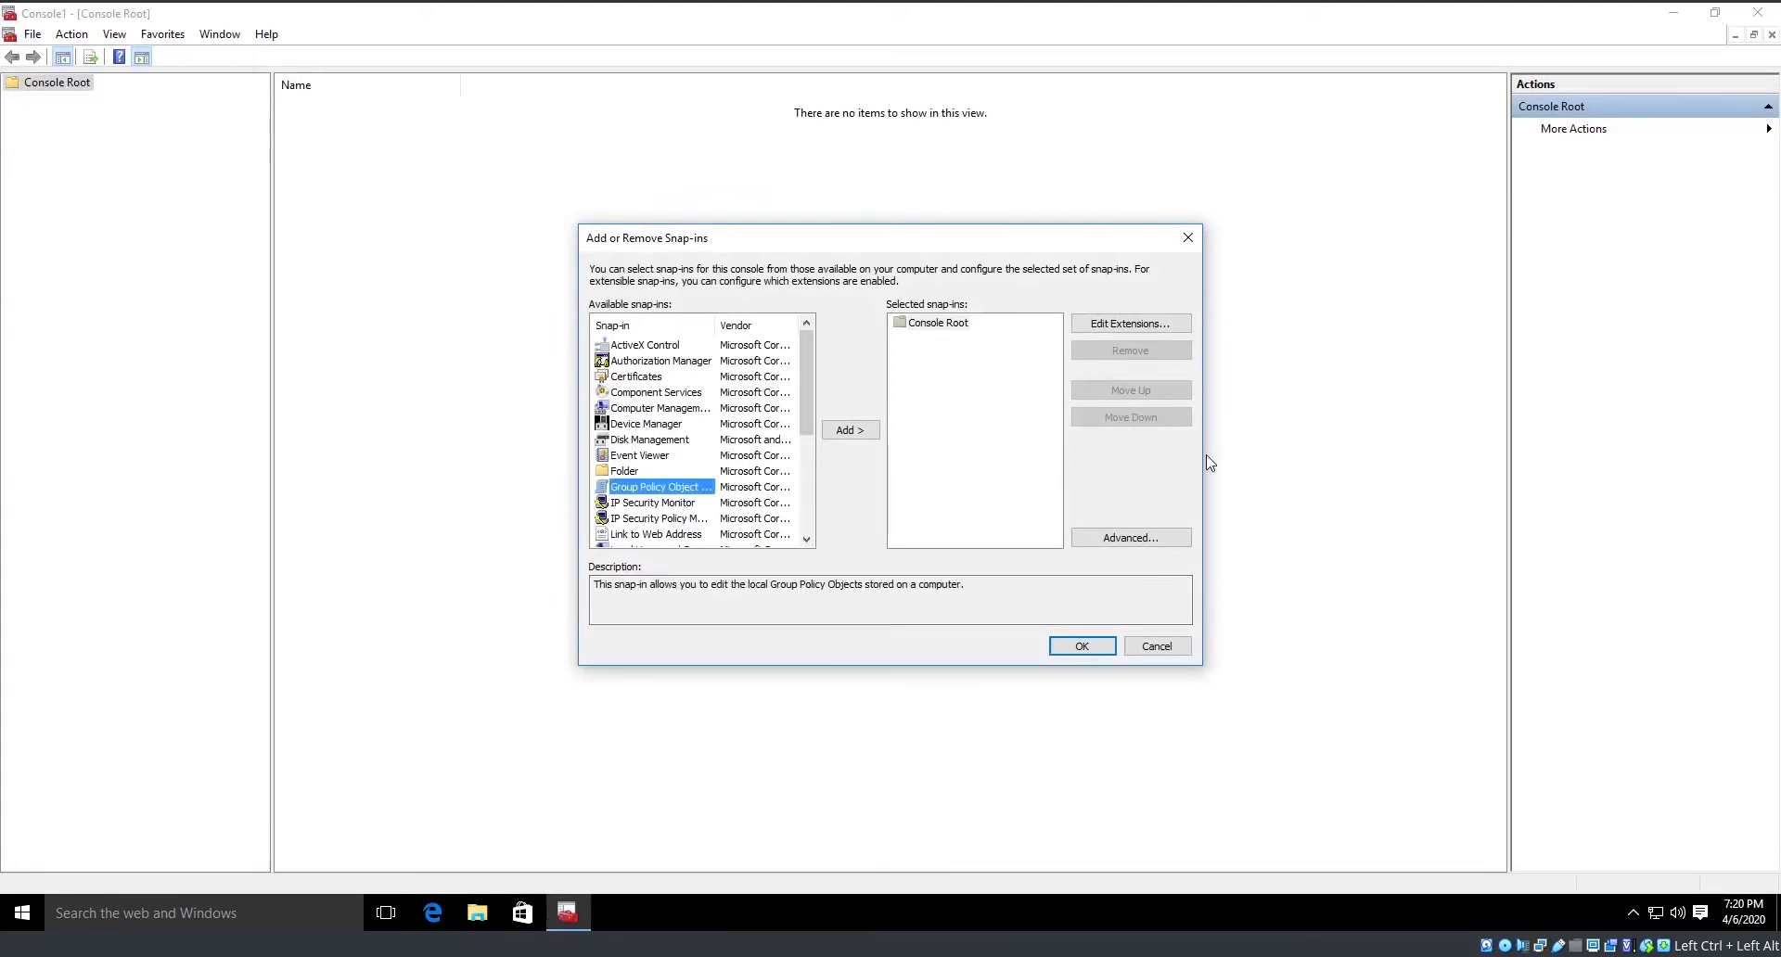
pyautogui.scroll(-3, 789, 444)
pyautogui.click(849, 429)
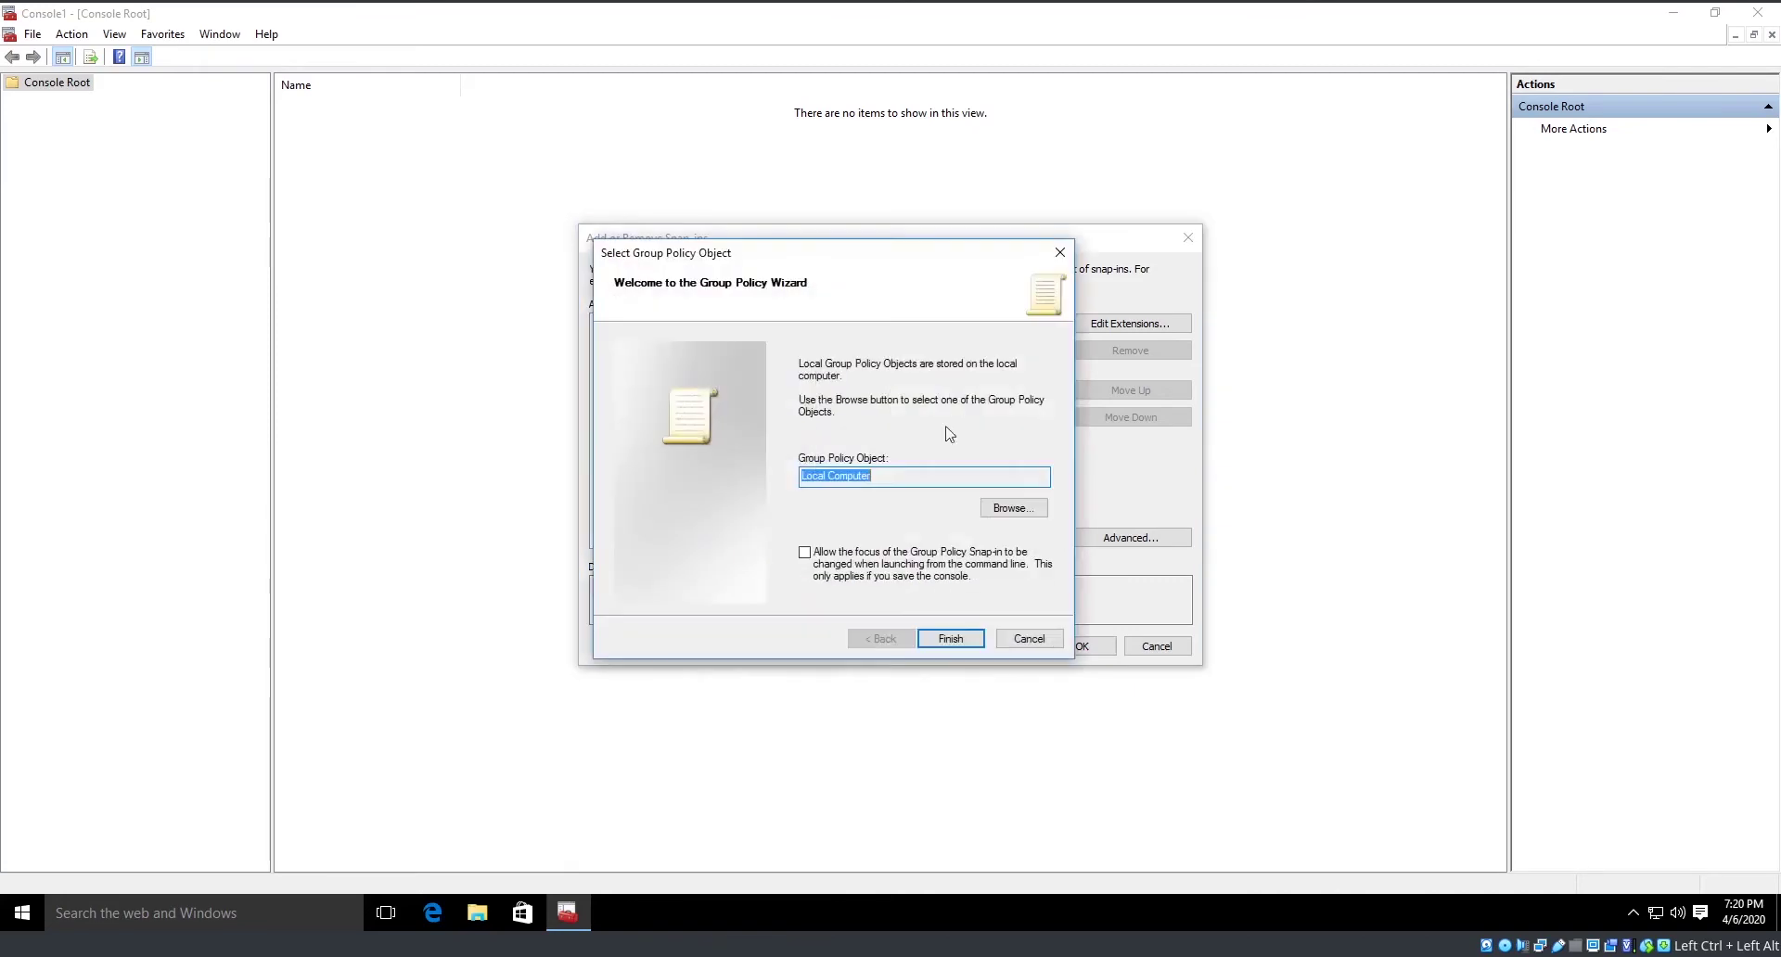
pyautogui.click(946, 639)
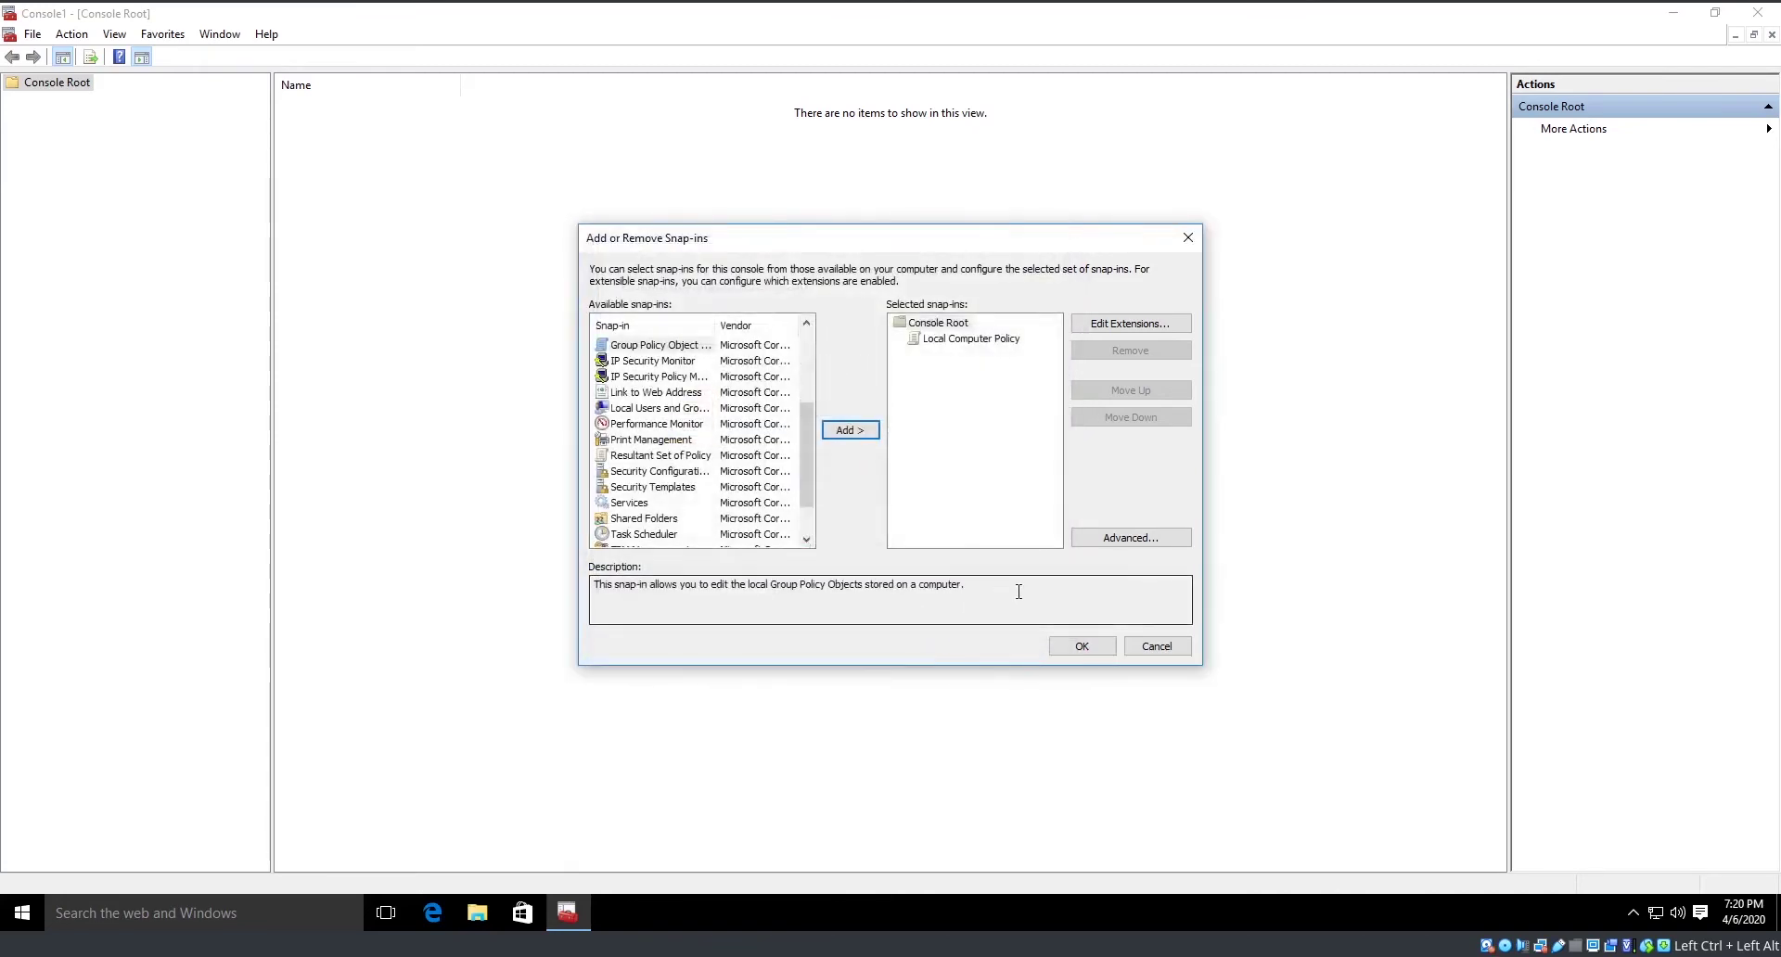
pyautogui.click(1083, 646)
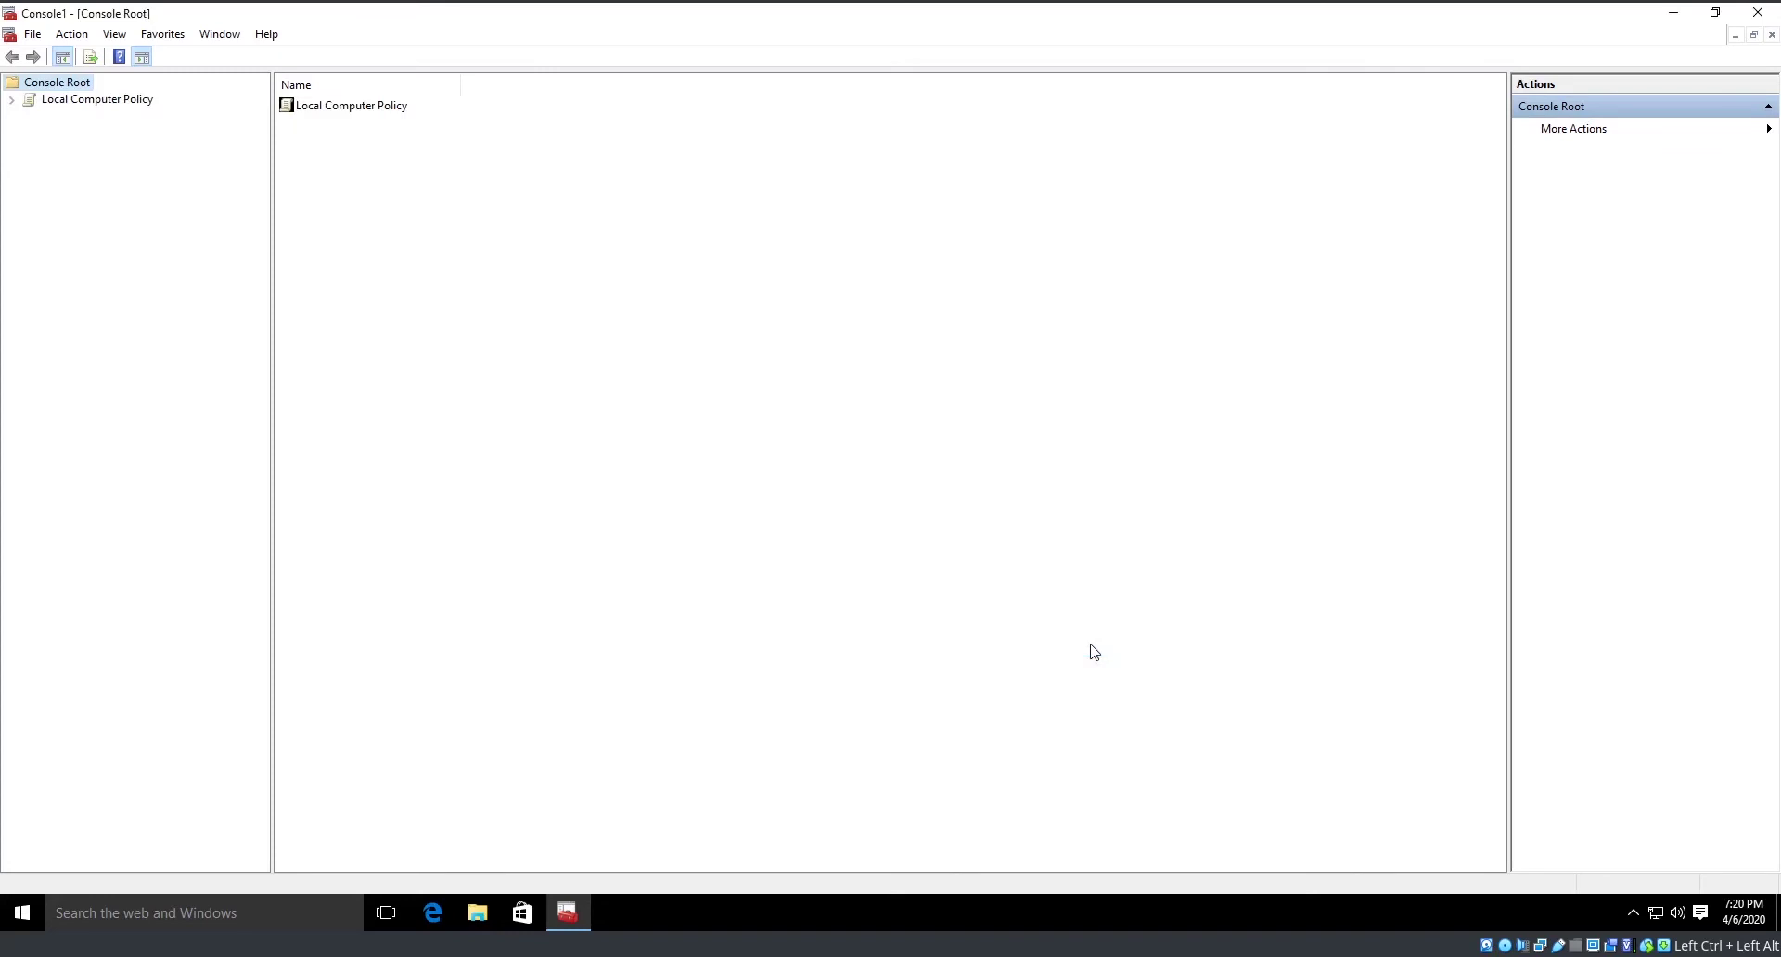
# - Show the Audit Policy settings under Computer Configuration, Windows Settings, Security Settings, Local Policies in the Local Computer Policy
pyautogui.click(12, 100)
pyautogui.click(29, 116)
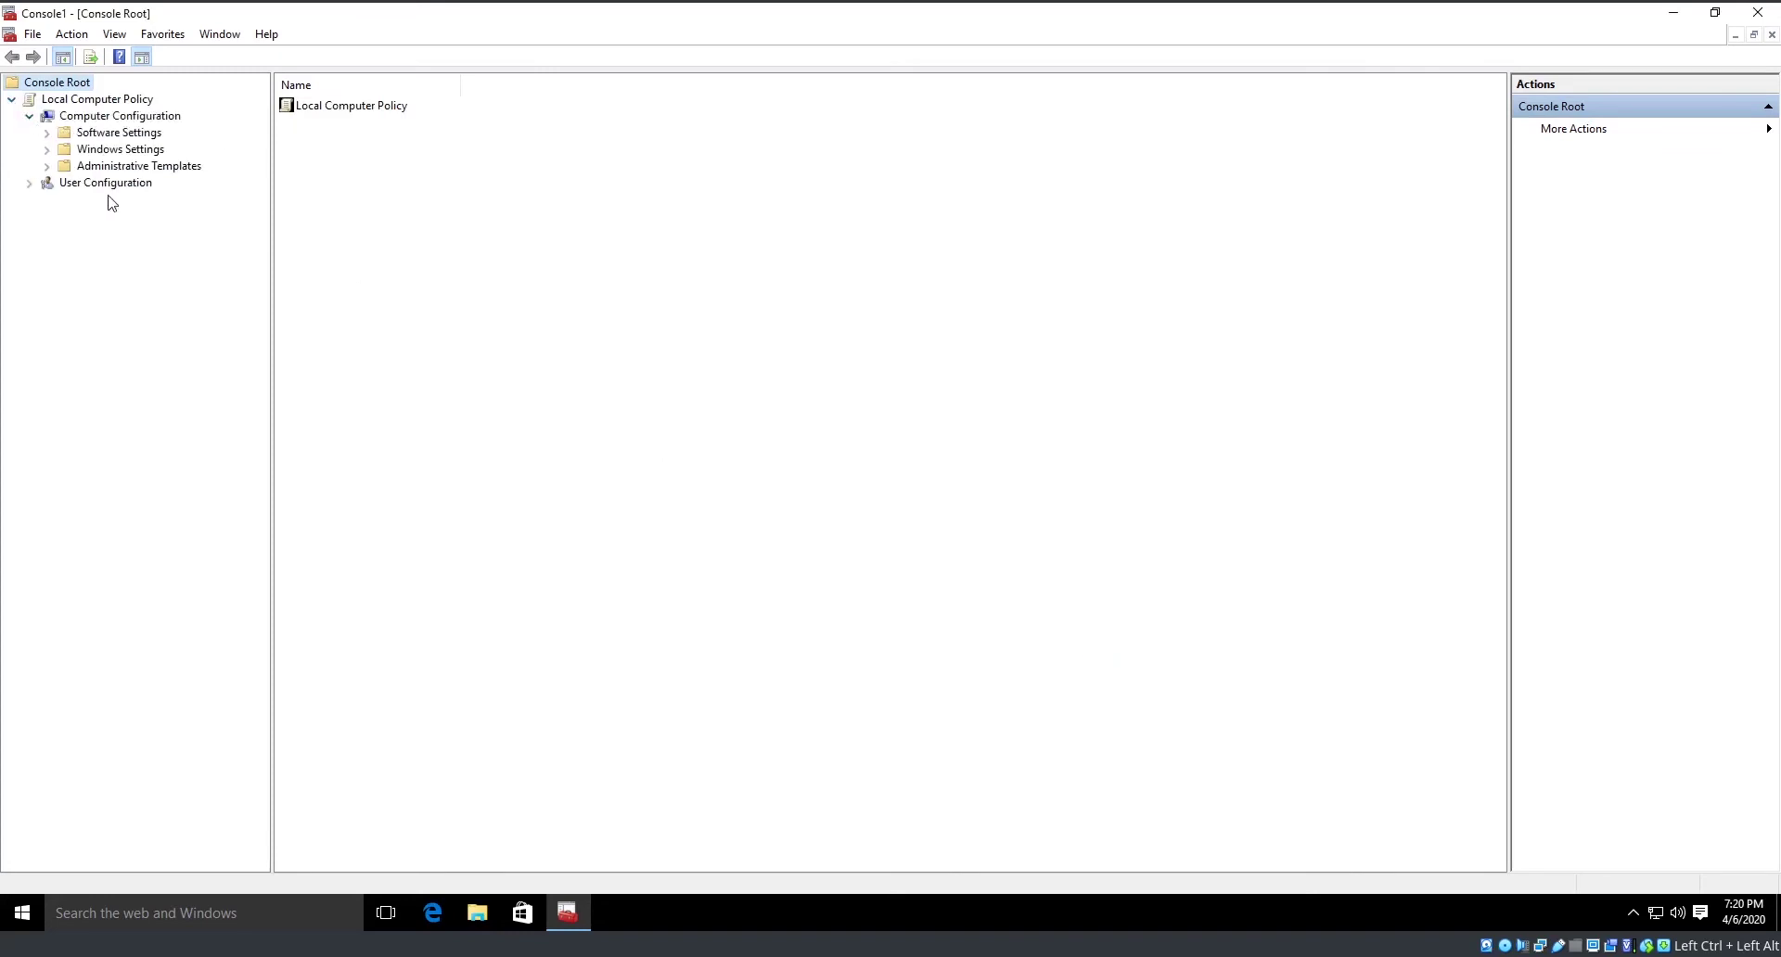
pyautogui.click(45, 149)
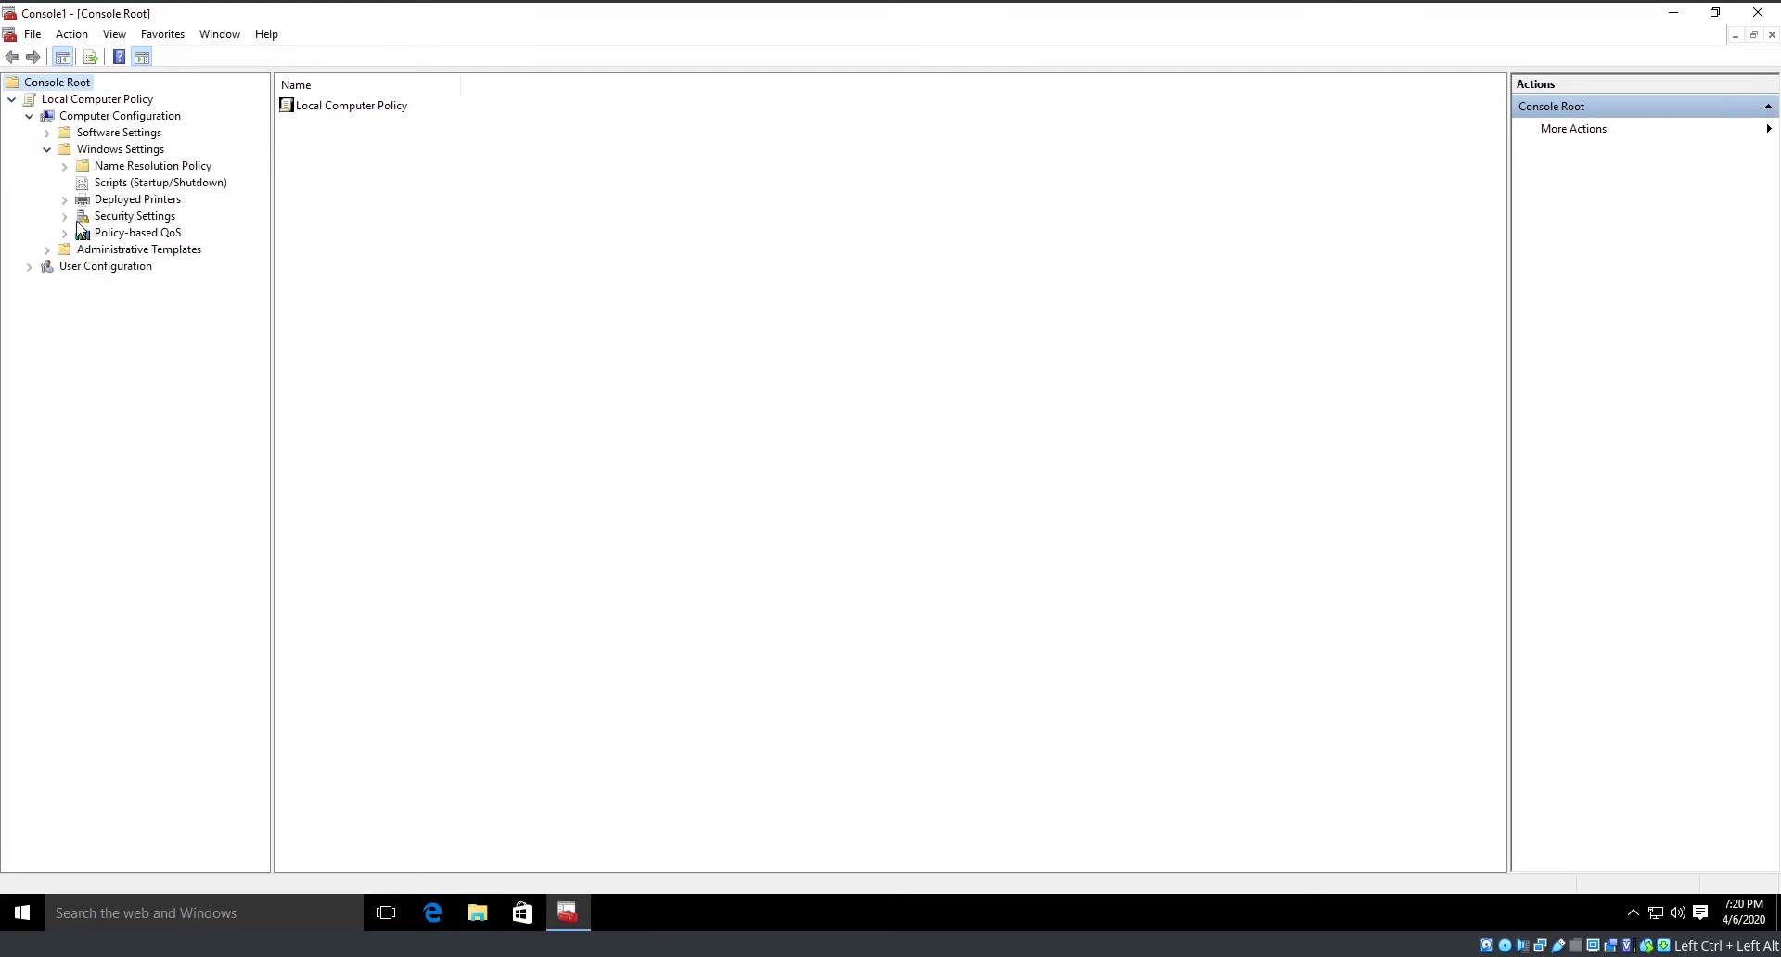
pyautogui.click(66, 217)
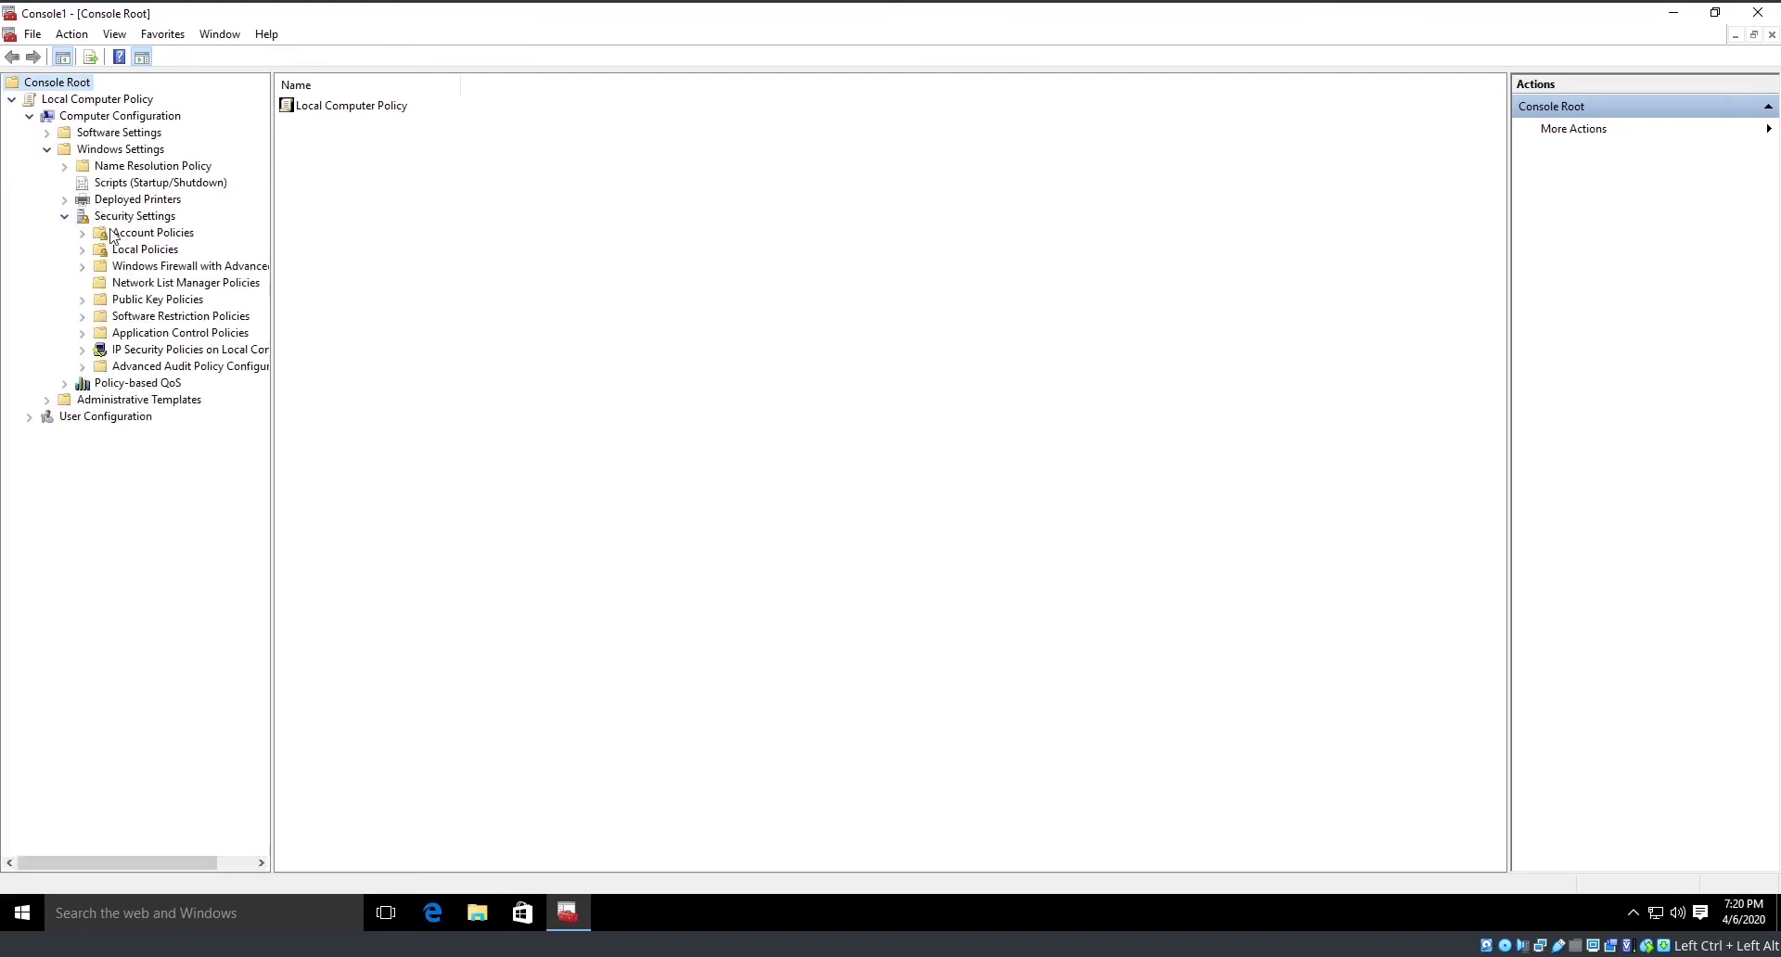
pyautogui.click(82, 250)
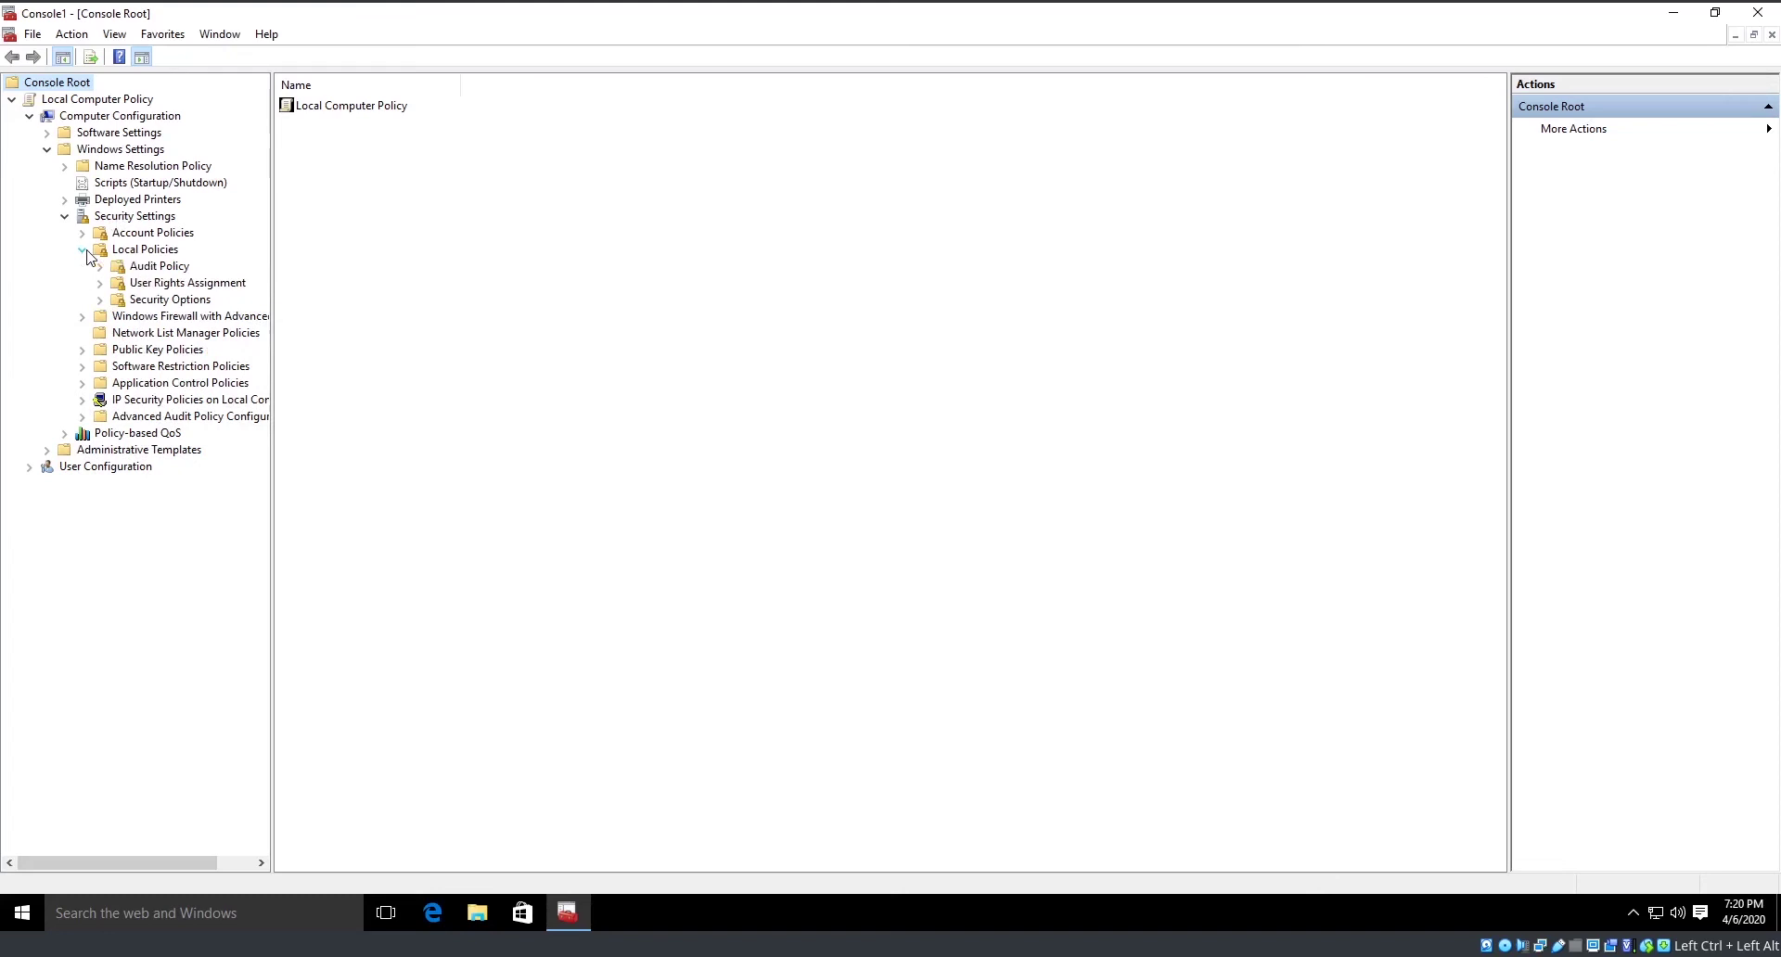
pyautogui.click(148, 266)
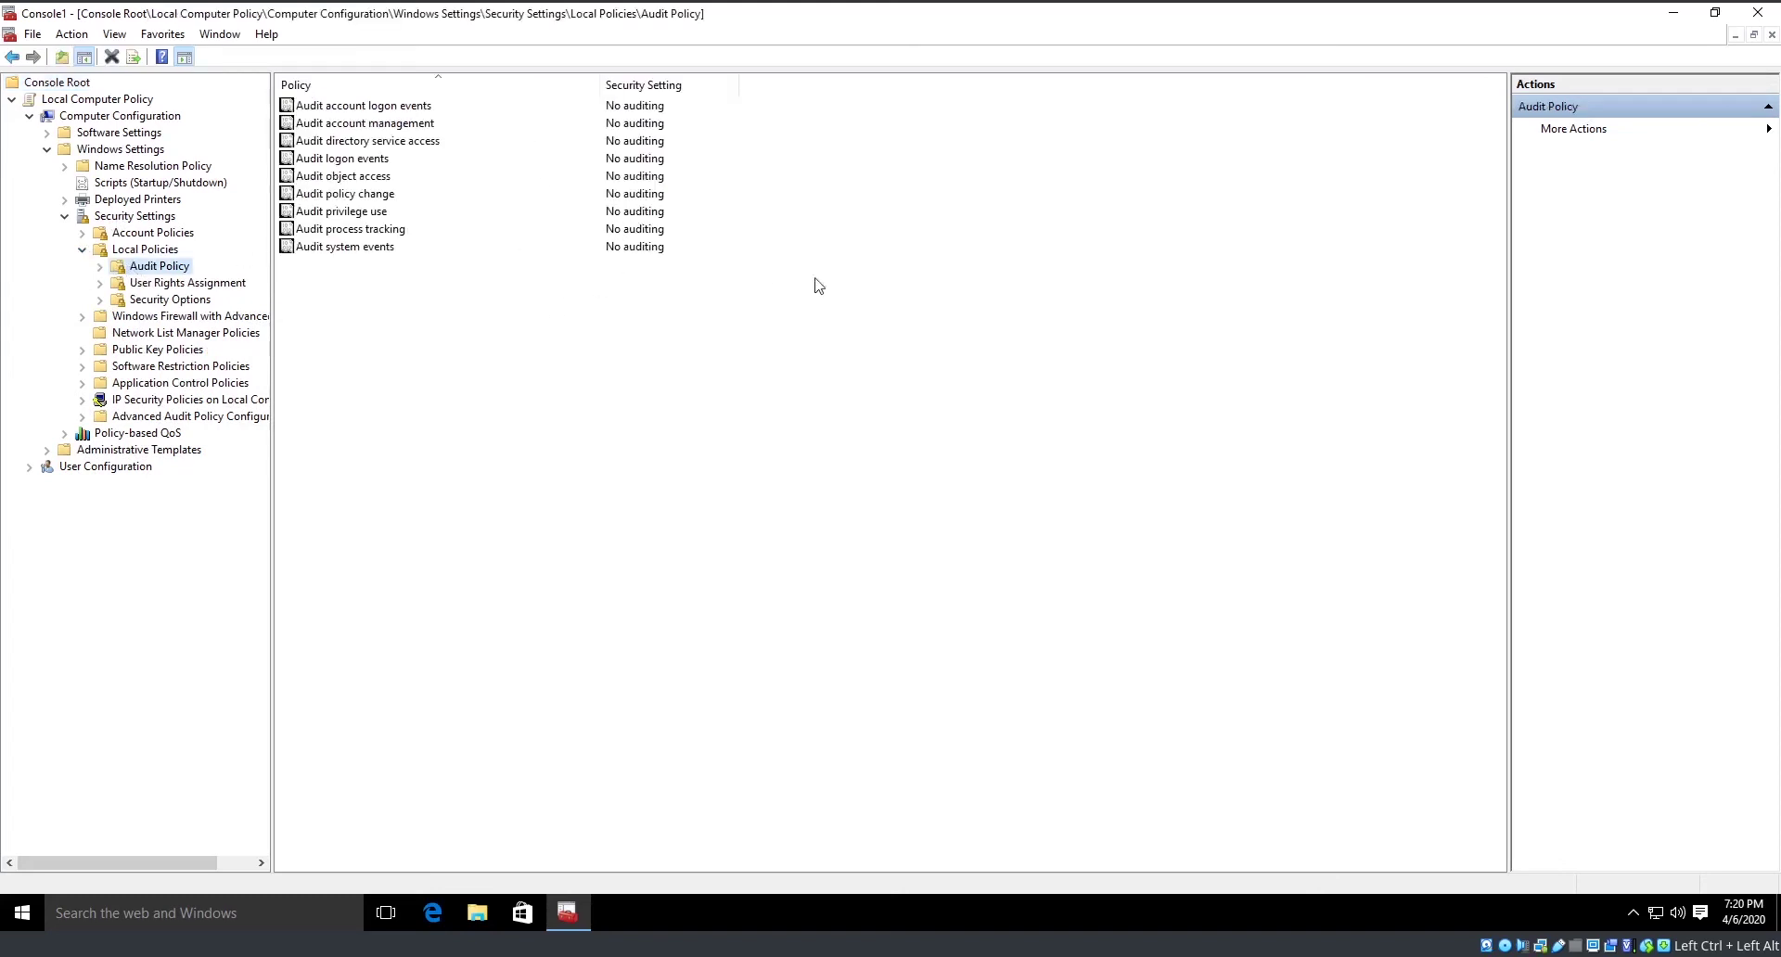
# - Enable Success and Failure auditing for the Audit account logon events policy and view its explanation
pyautogui.doubleClick(383, 110)
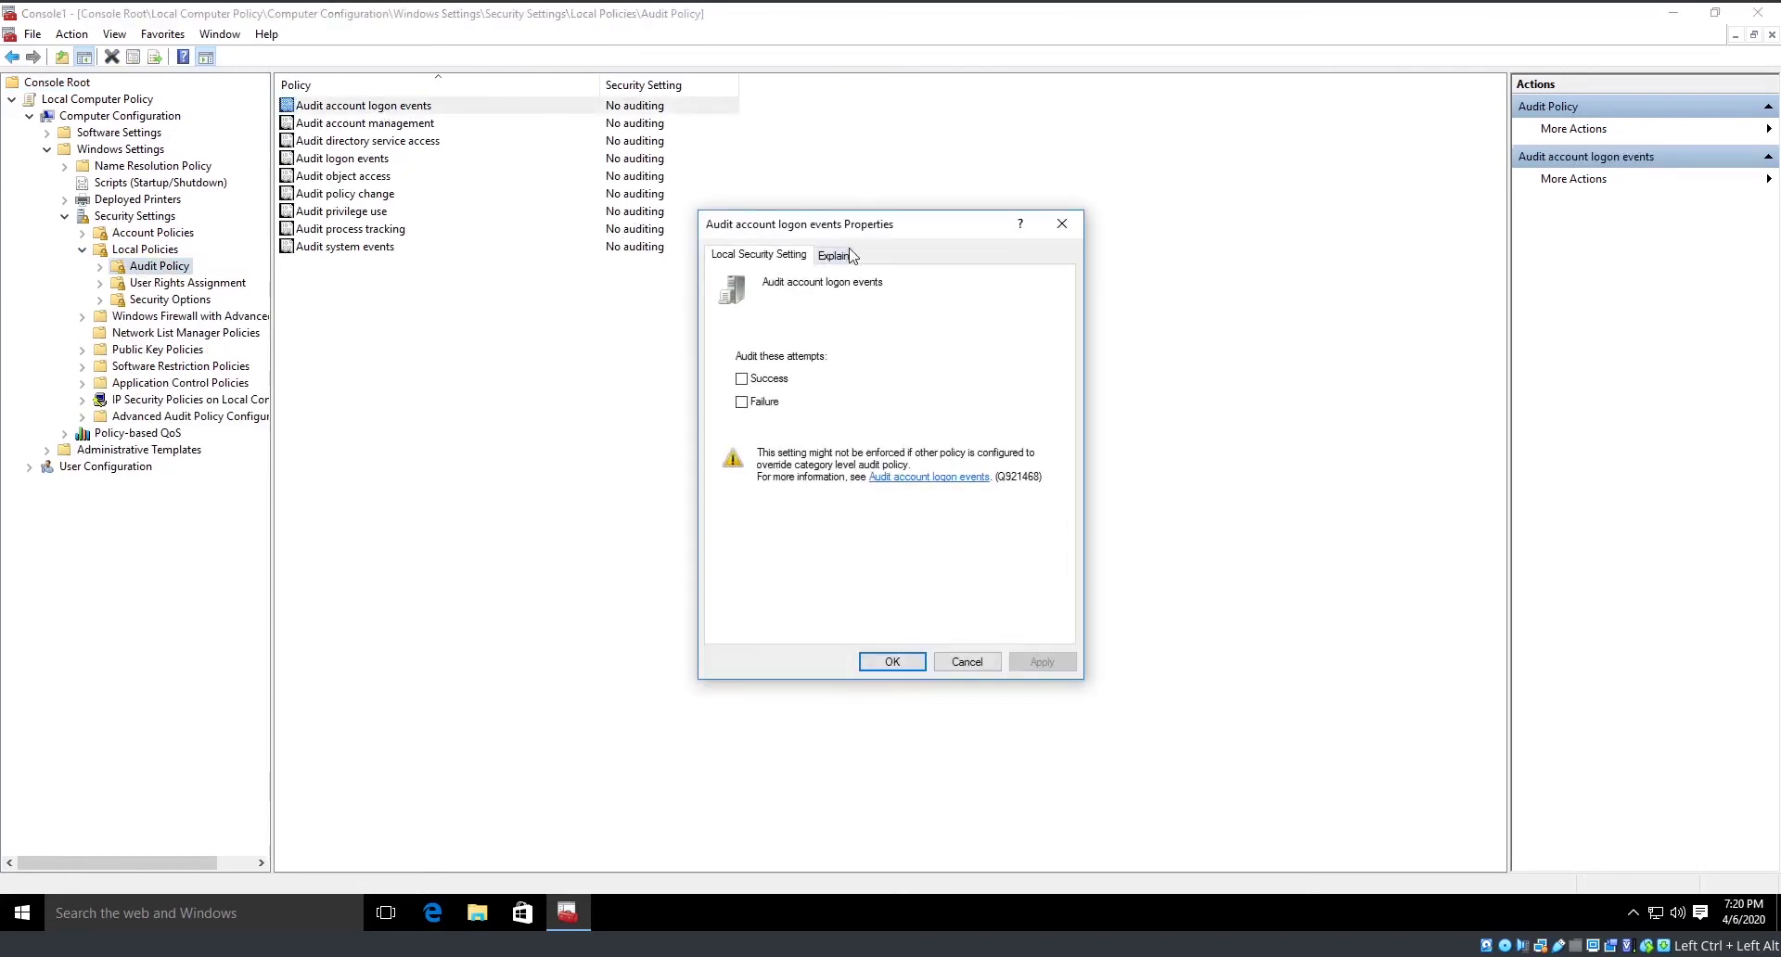
pyautogui.moveTo(867, 228); pyautogui.dragTo(969, 173)
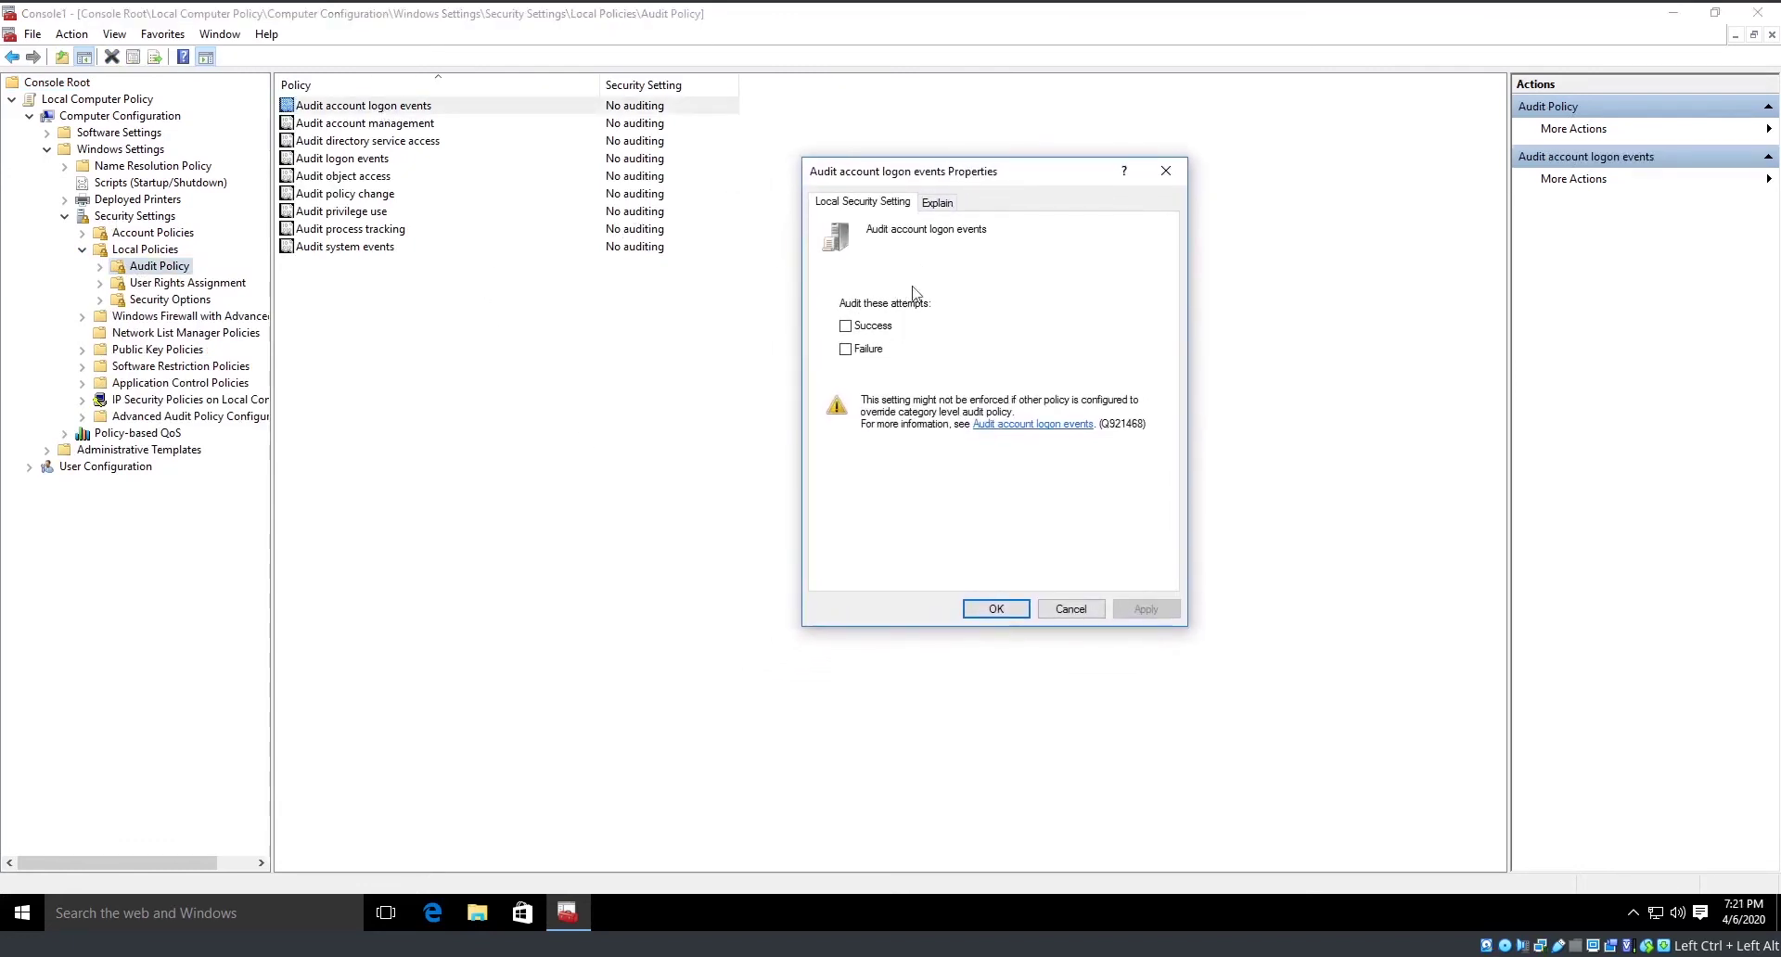
pyautogui.click(865, 327)
pyautogui.click(855, 353)
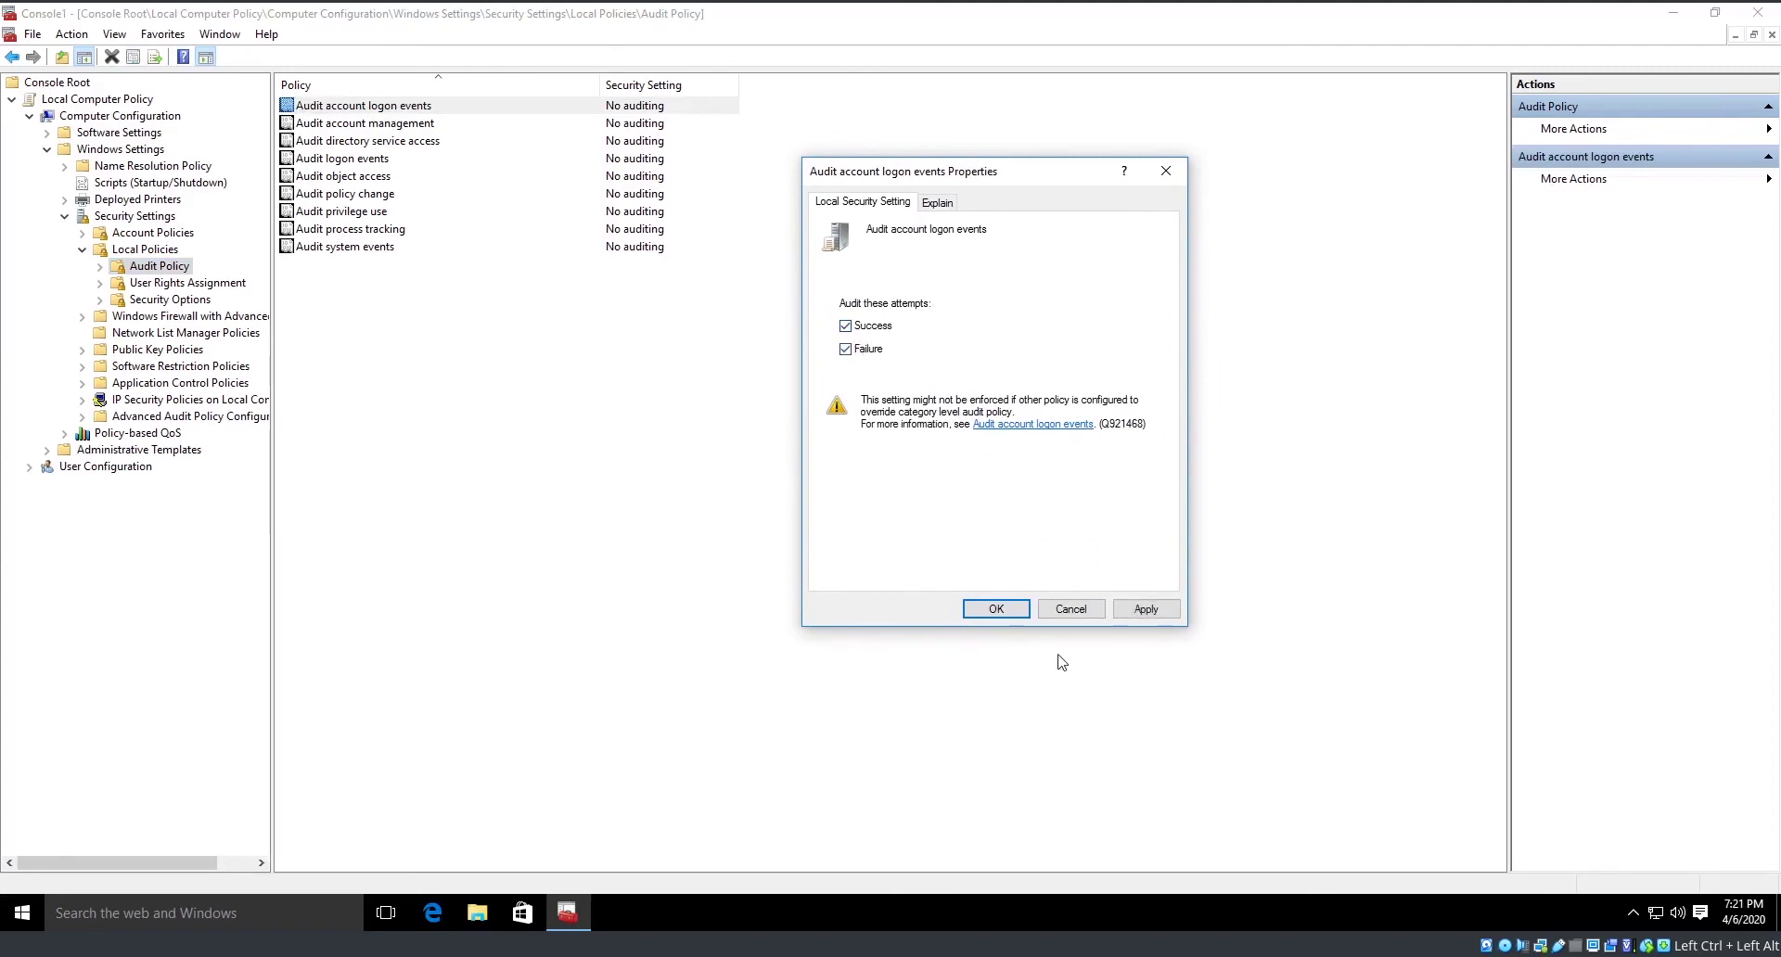
pyautogui.click(1144, 609)
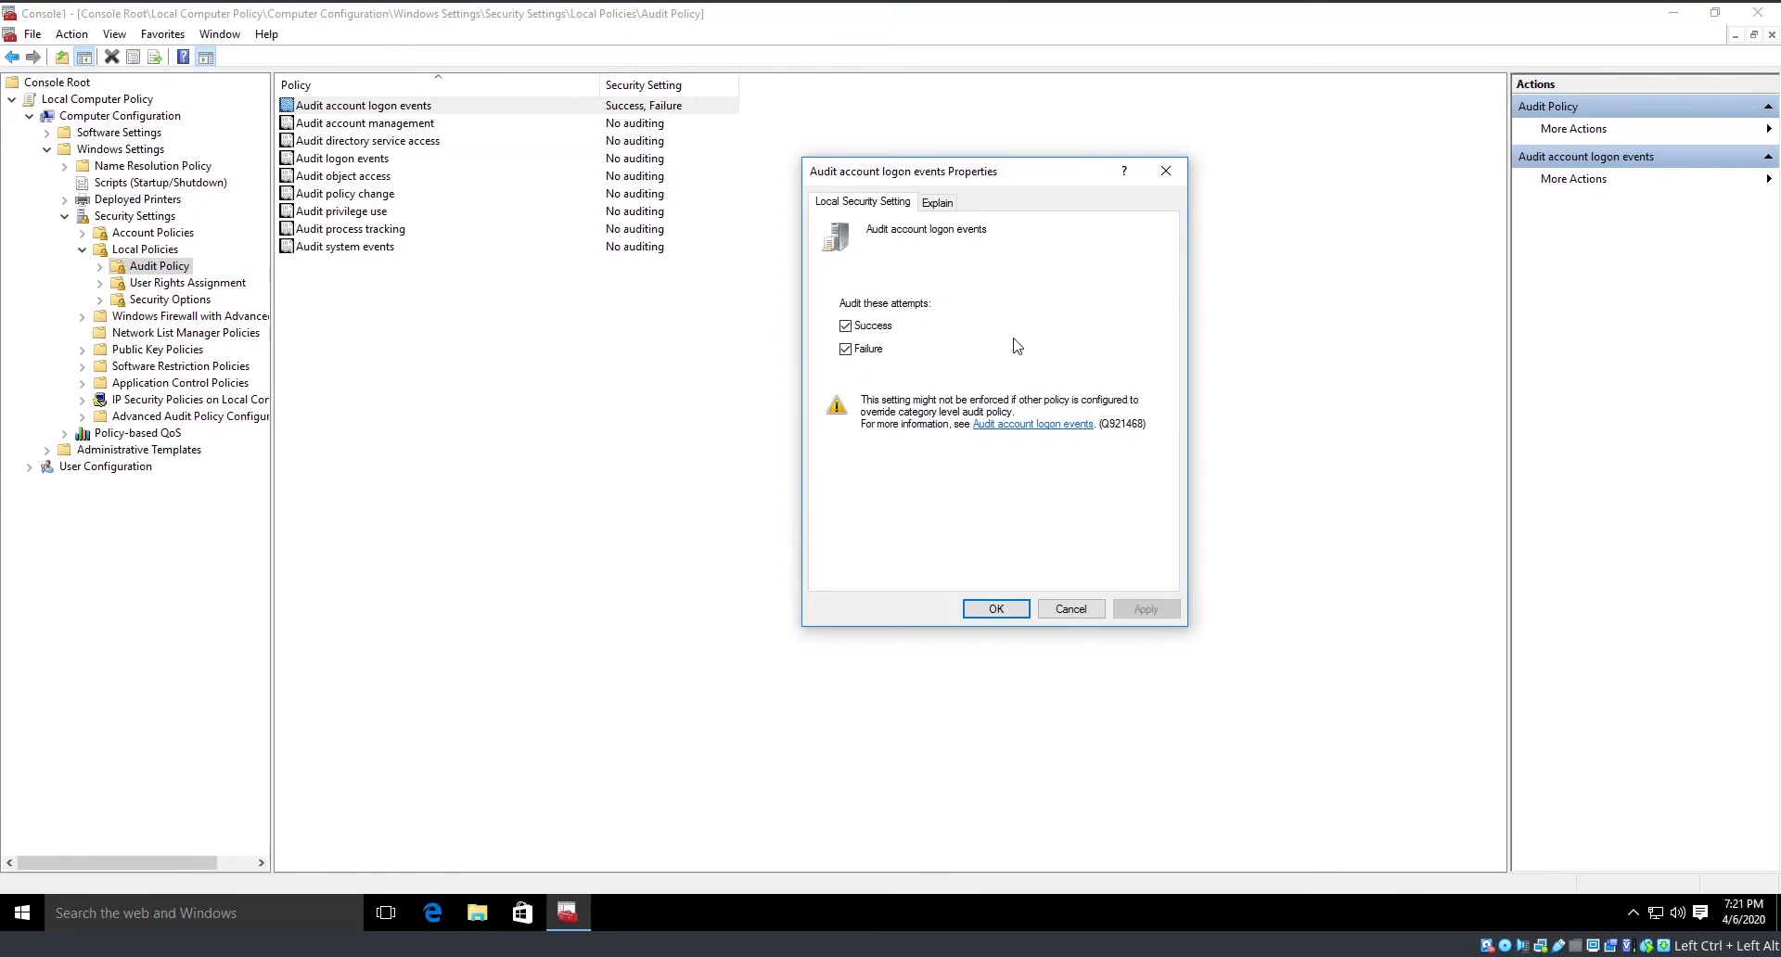
pyautogui.click(949, 203)
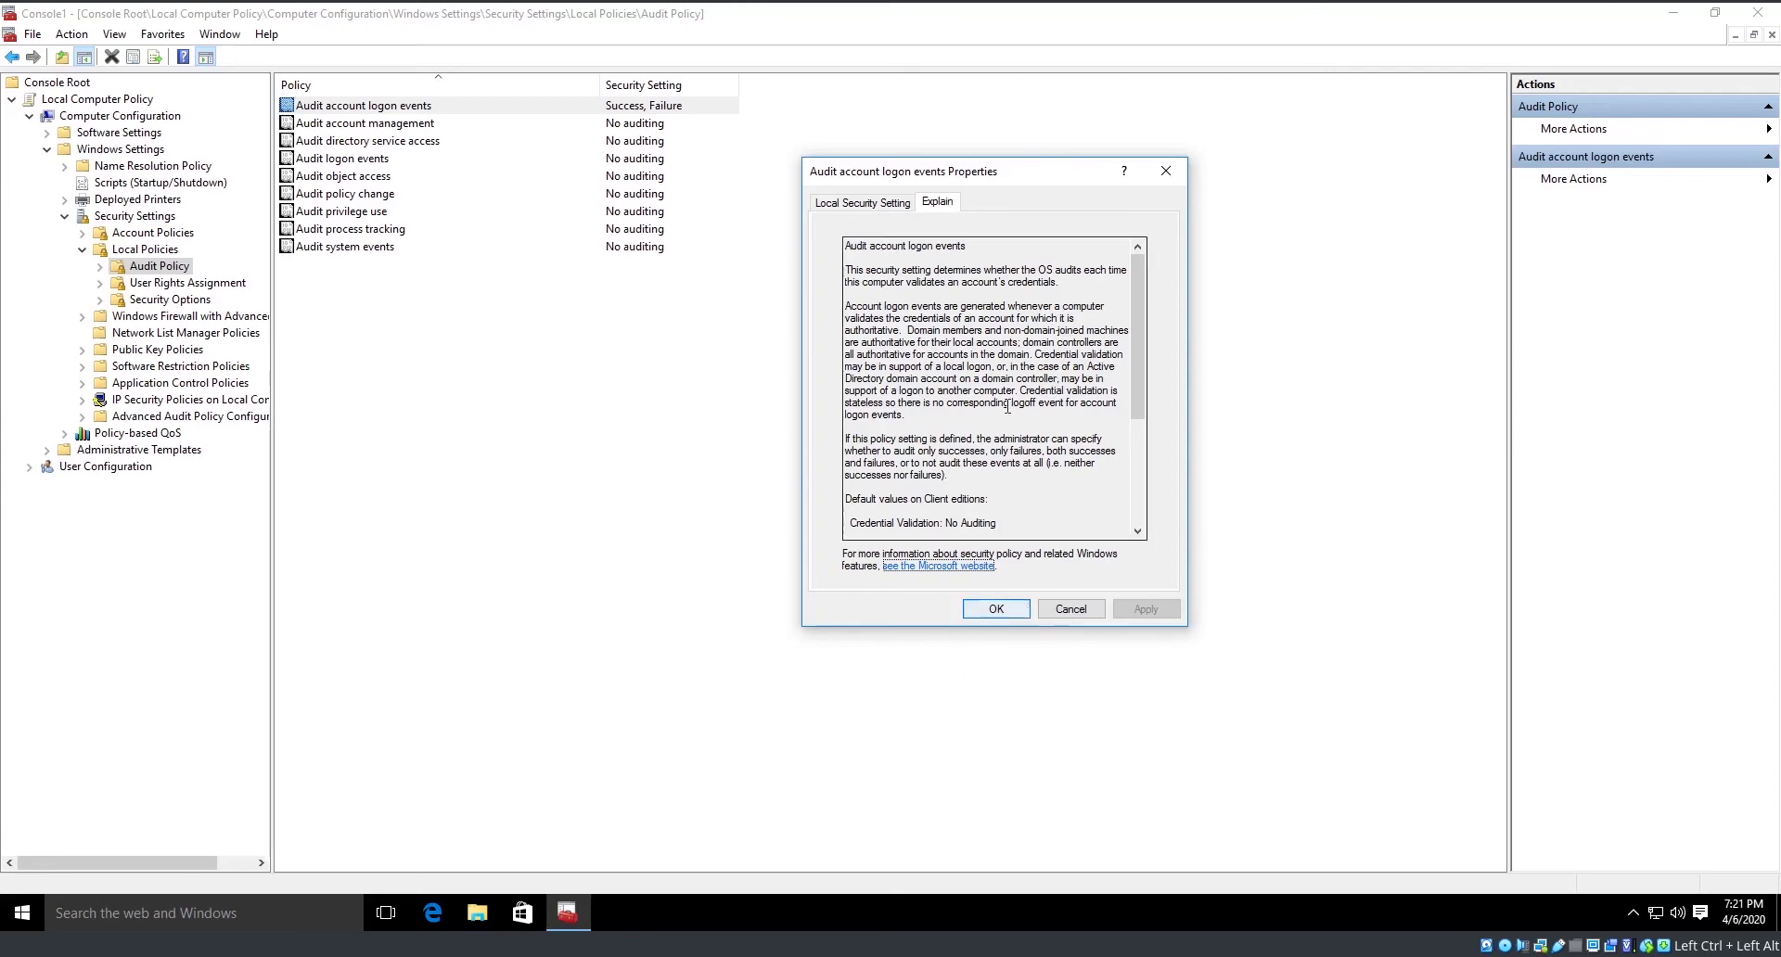
pyautogui.click(870, 202)
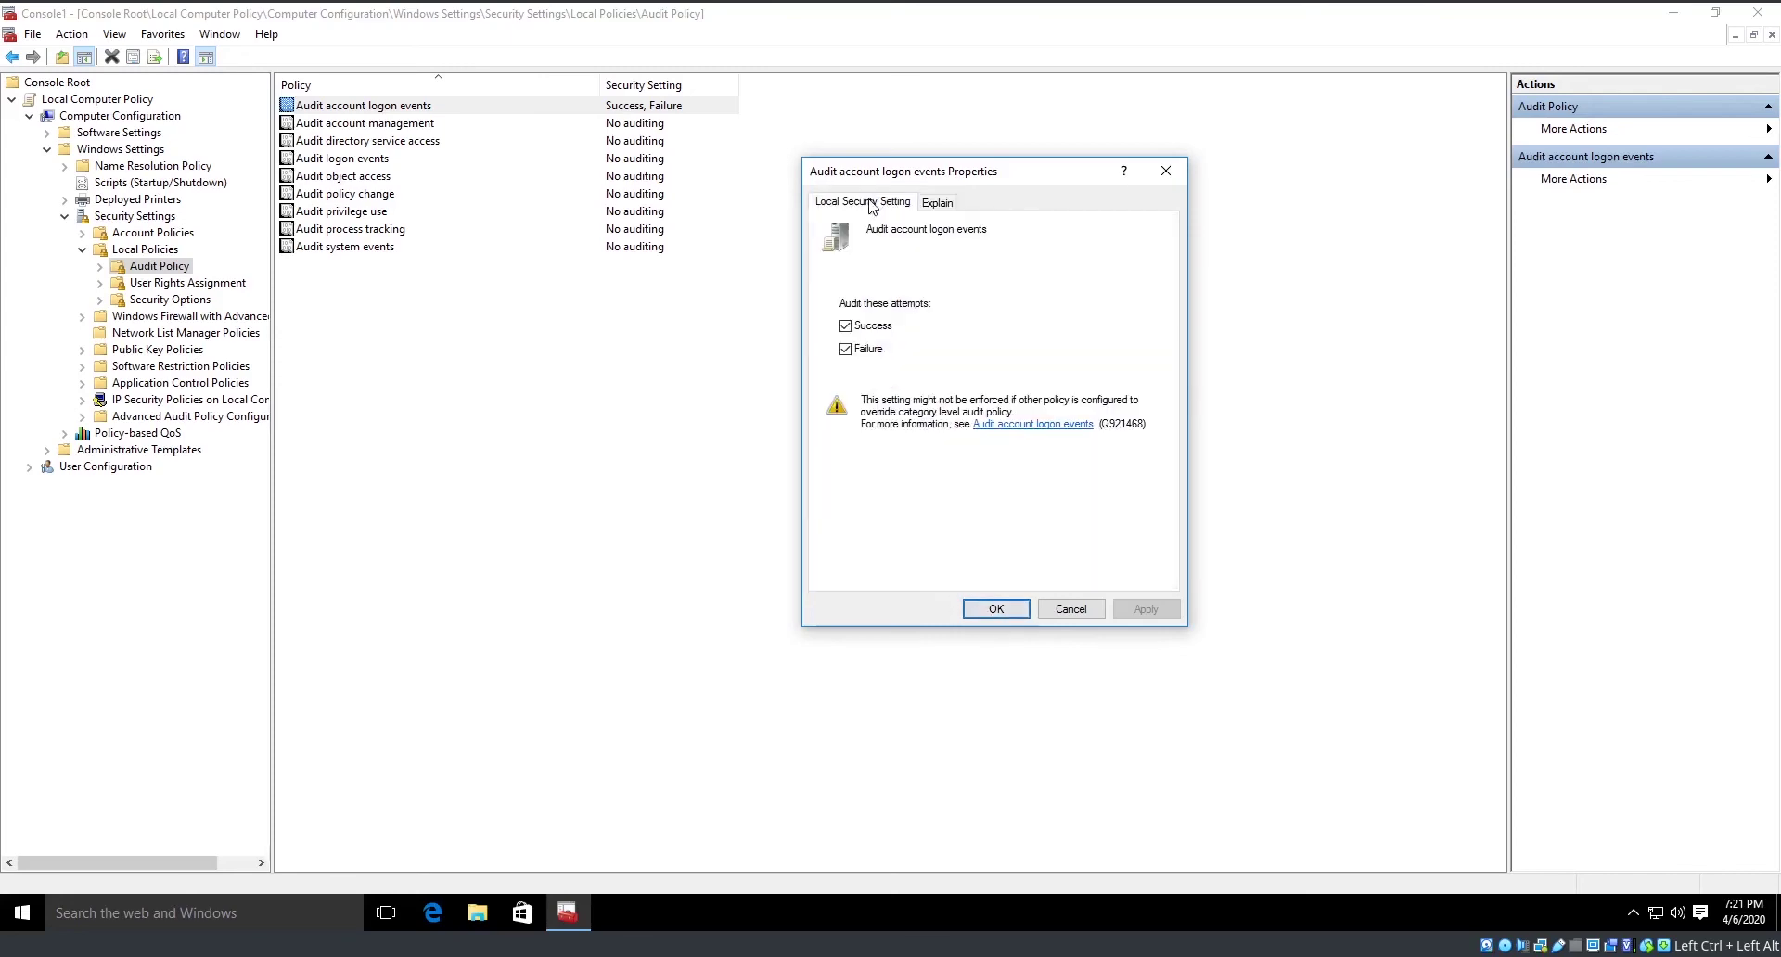
pyautogui.click(991, 610)
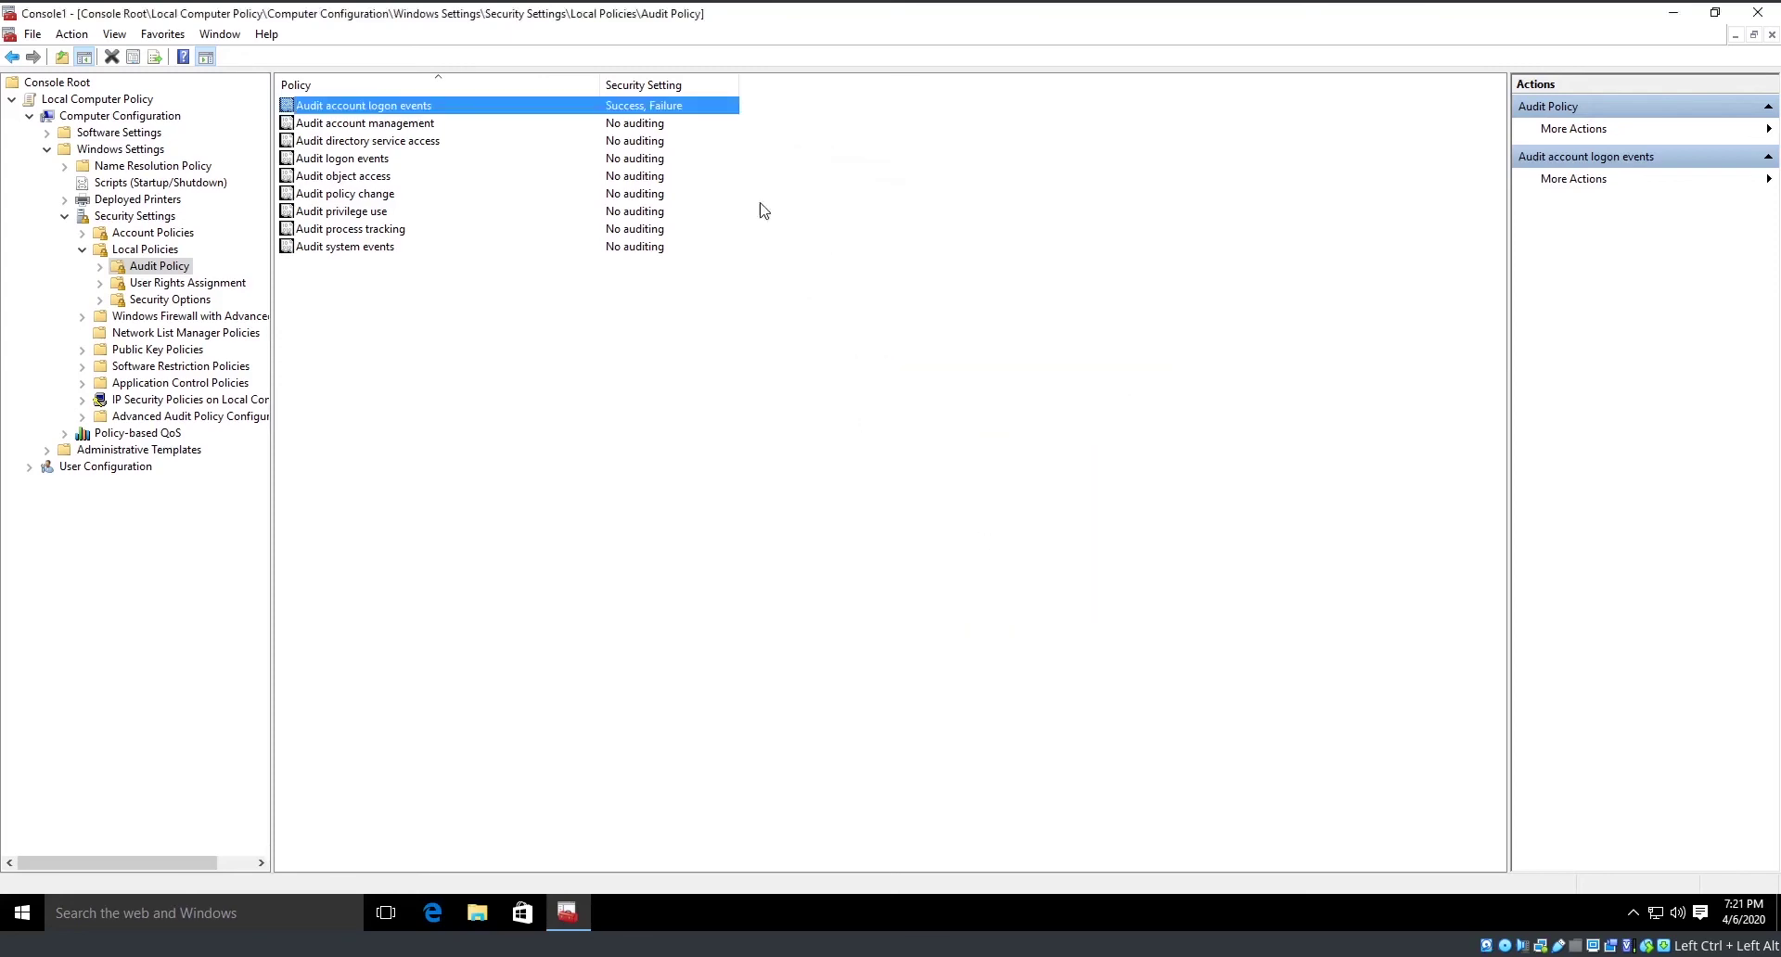
# - Enable Success and Failure auditing for the Audit privilege use policy
pyautogui.click(390, 216)
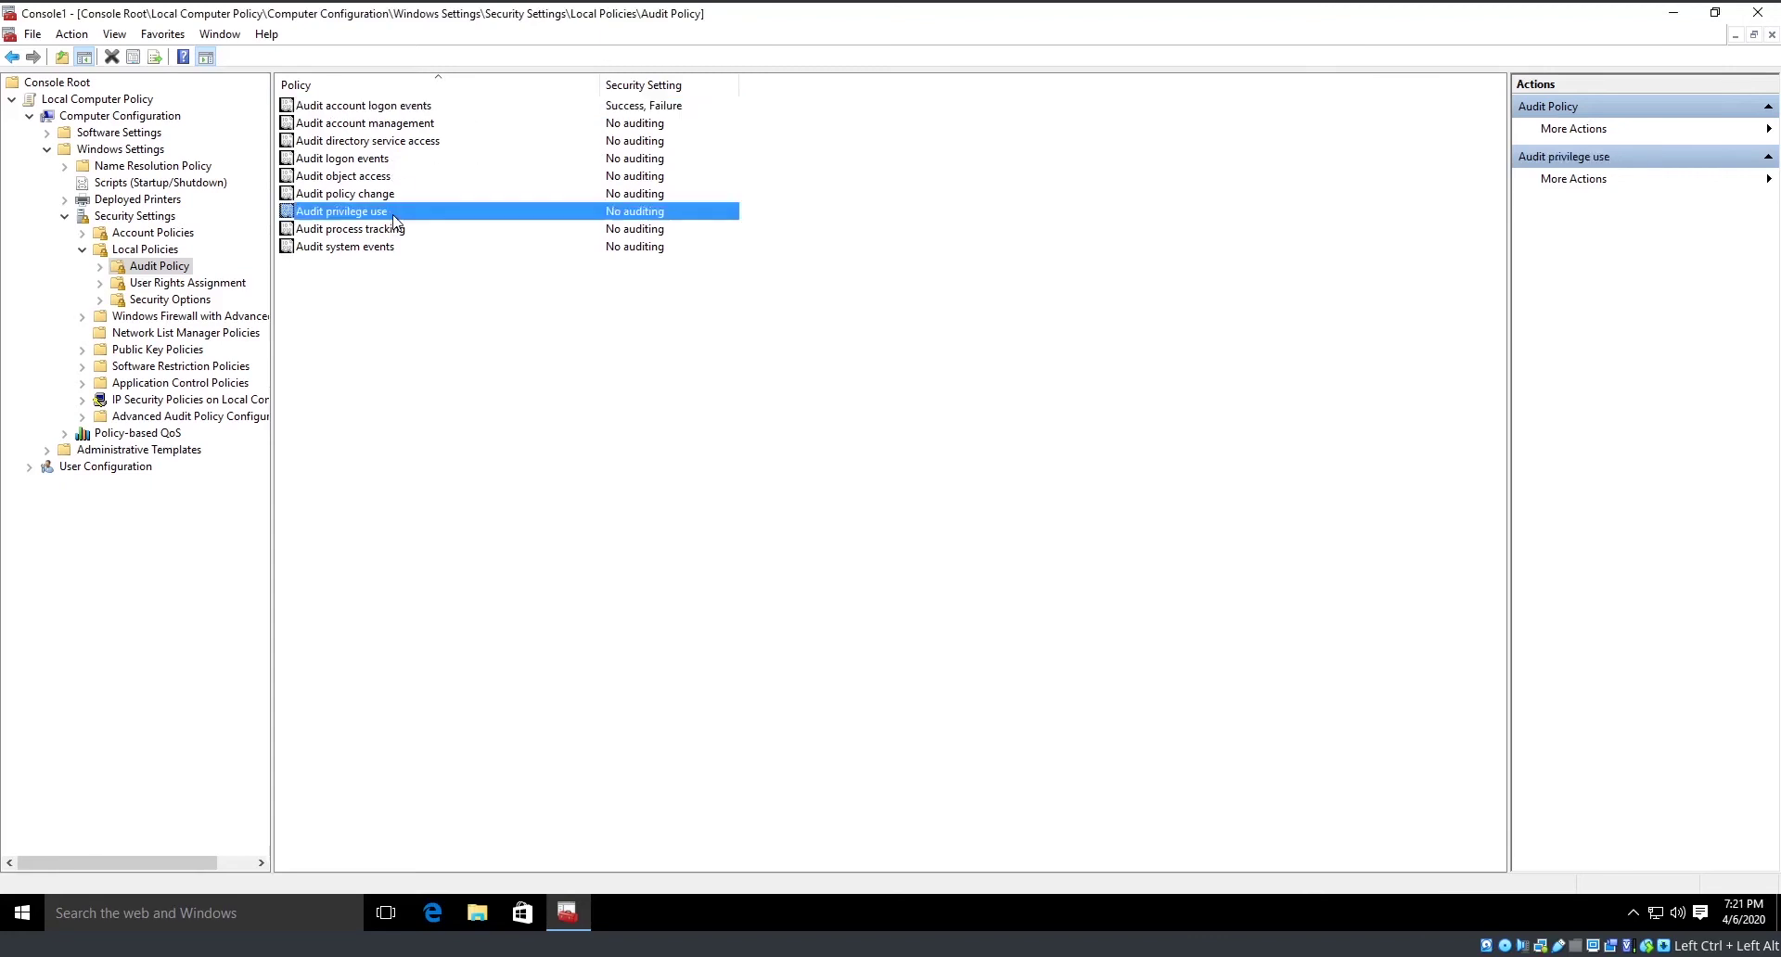
pyautogui.doubleClick(532, 217)
pyautogui.click(871, 327)
pyautogui.click(870, 350)
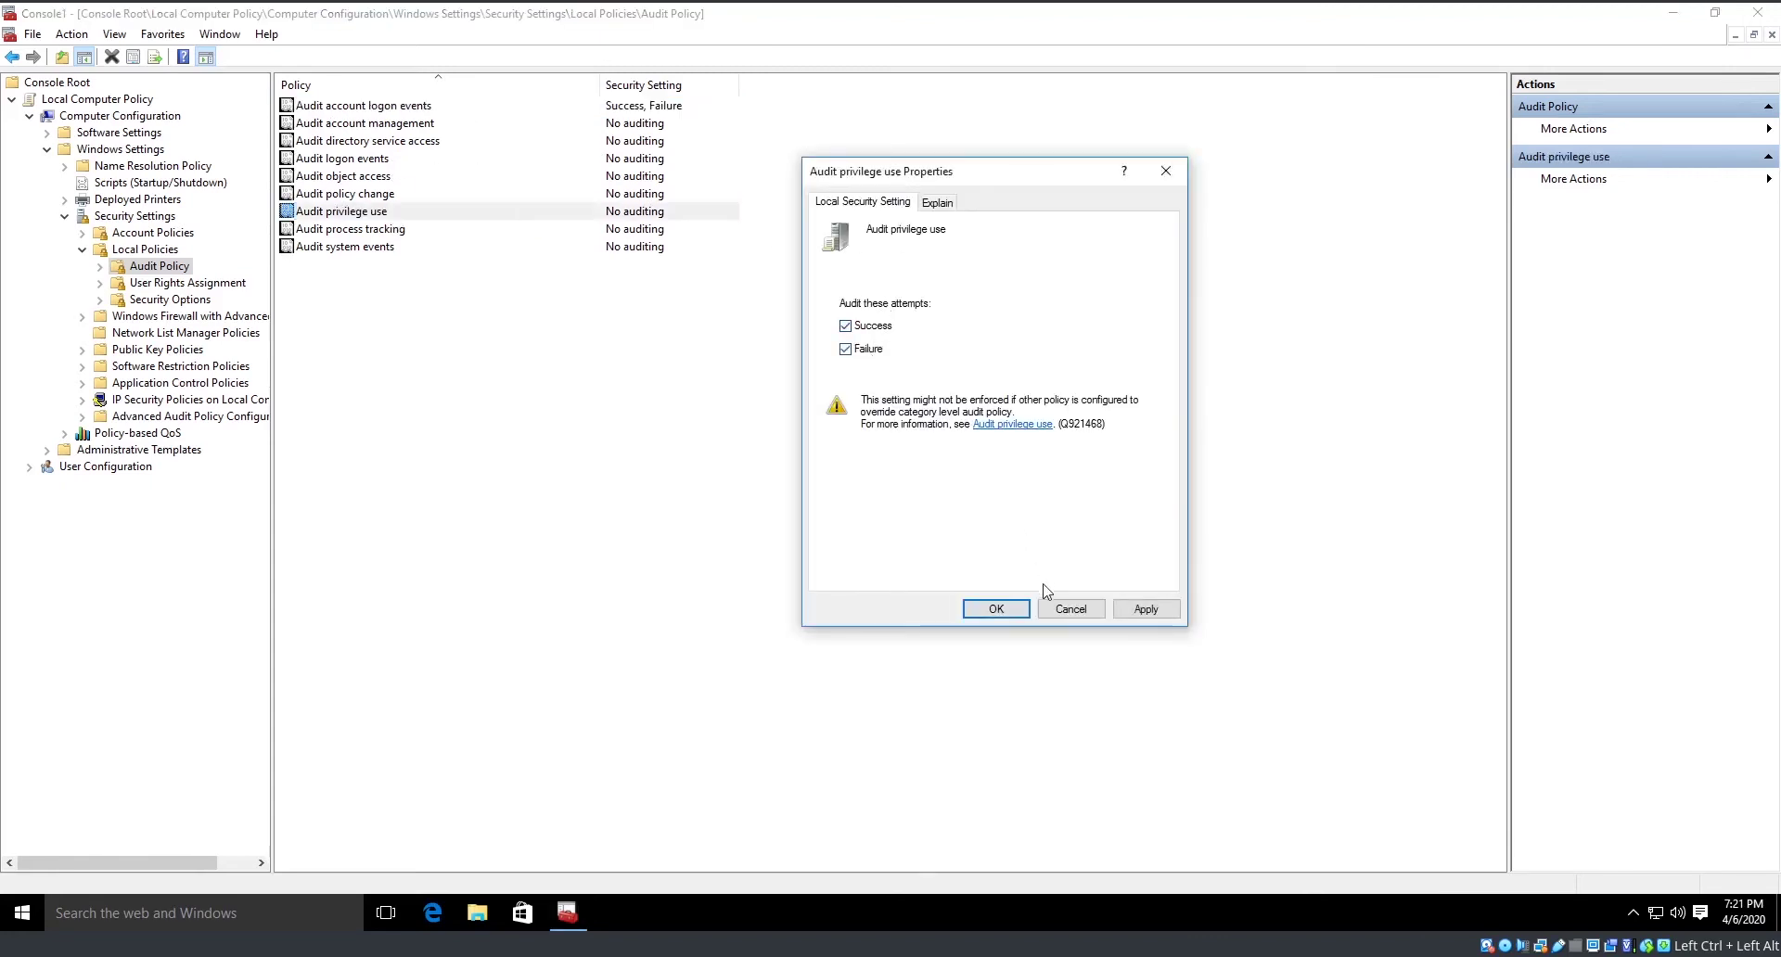
pyautogui.click(1146, 609)
pyautogui.click(995, 609)
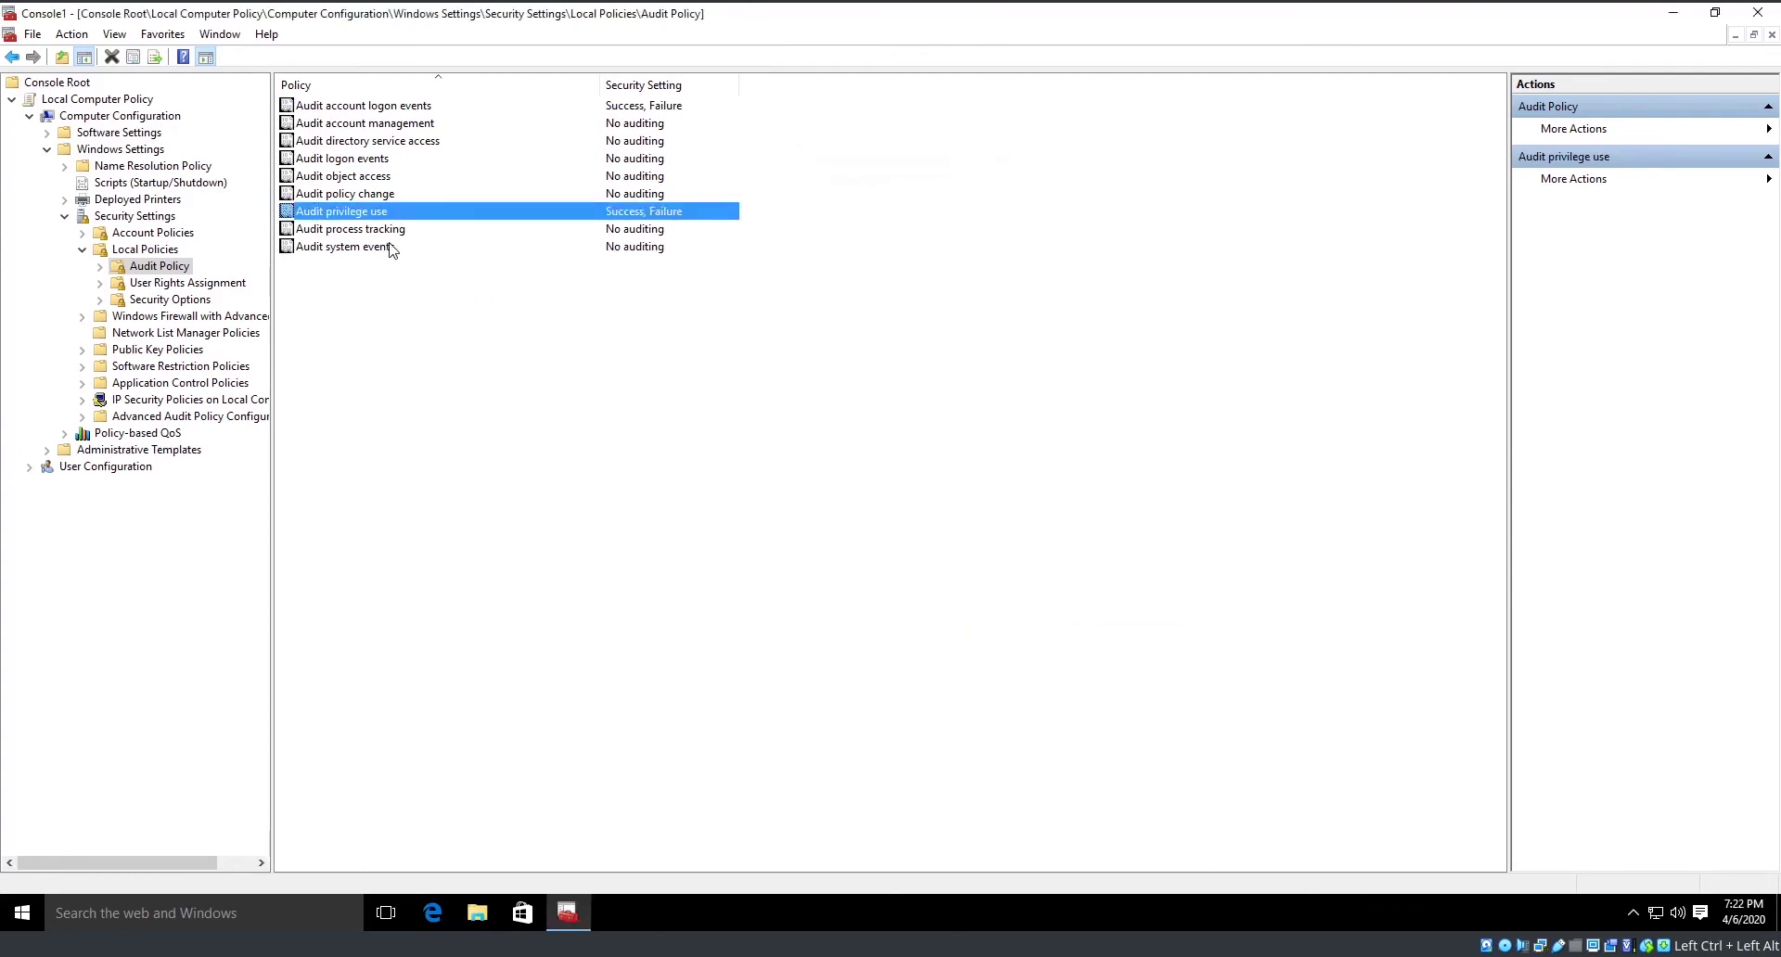
pyautogui.press('Down')
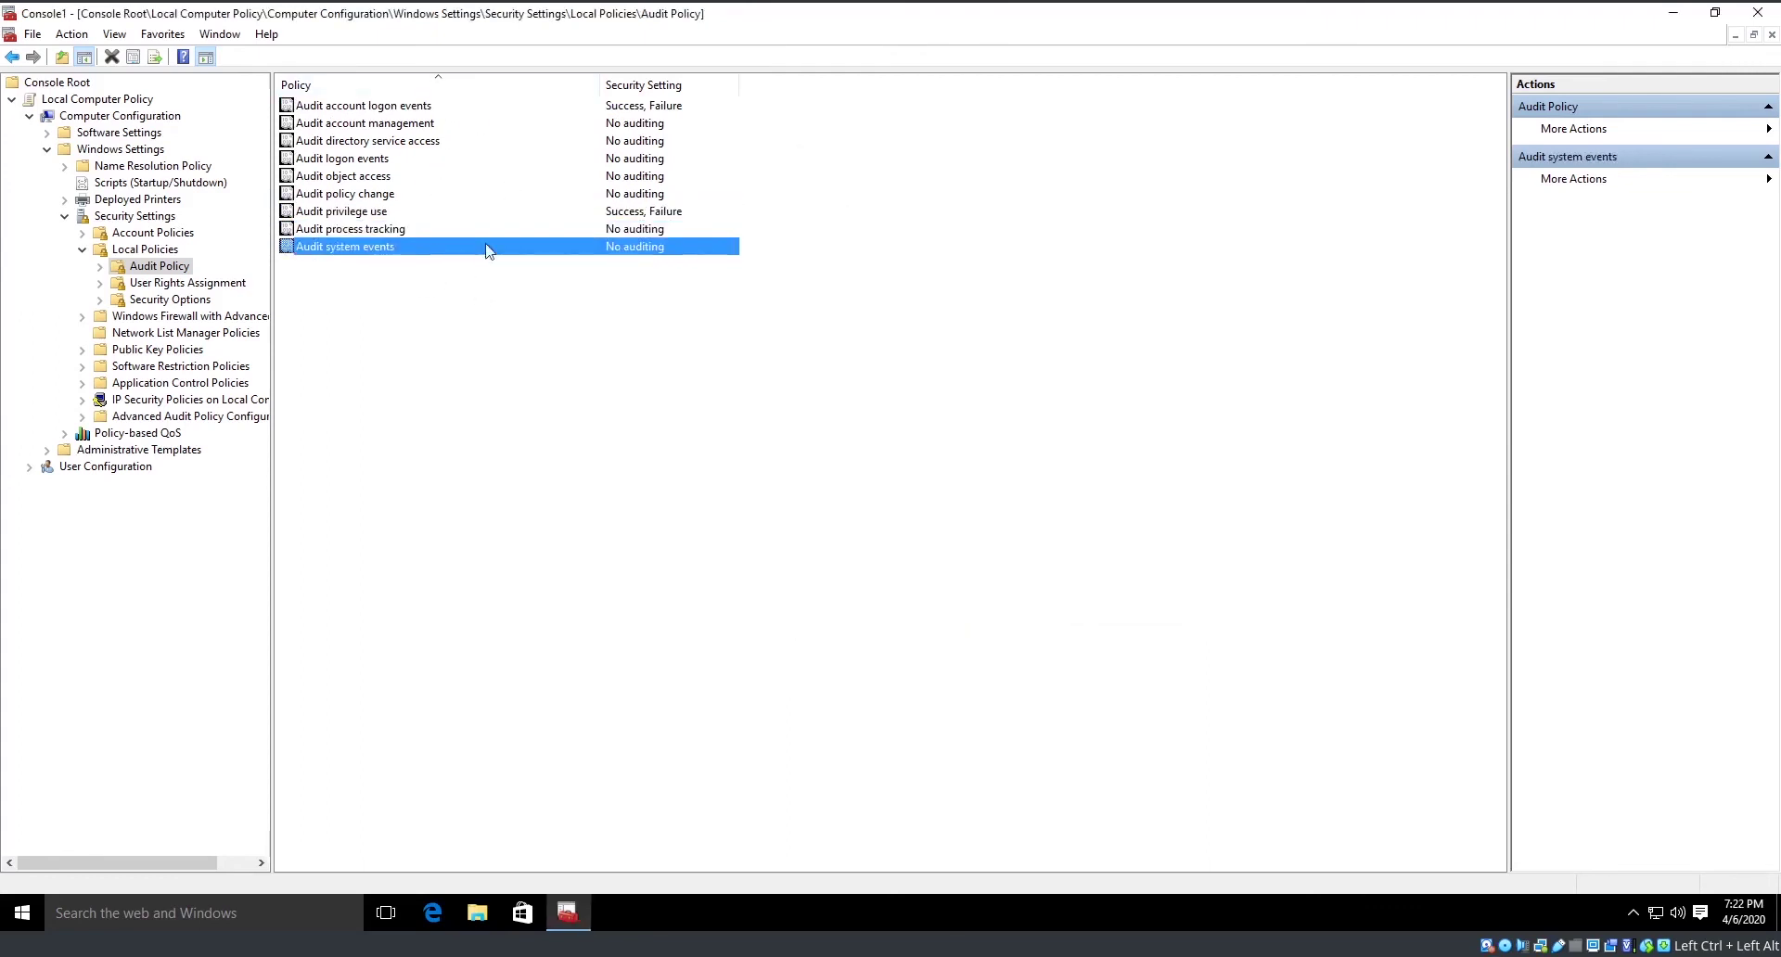
pyautogui.click(547, 356)
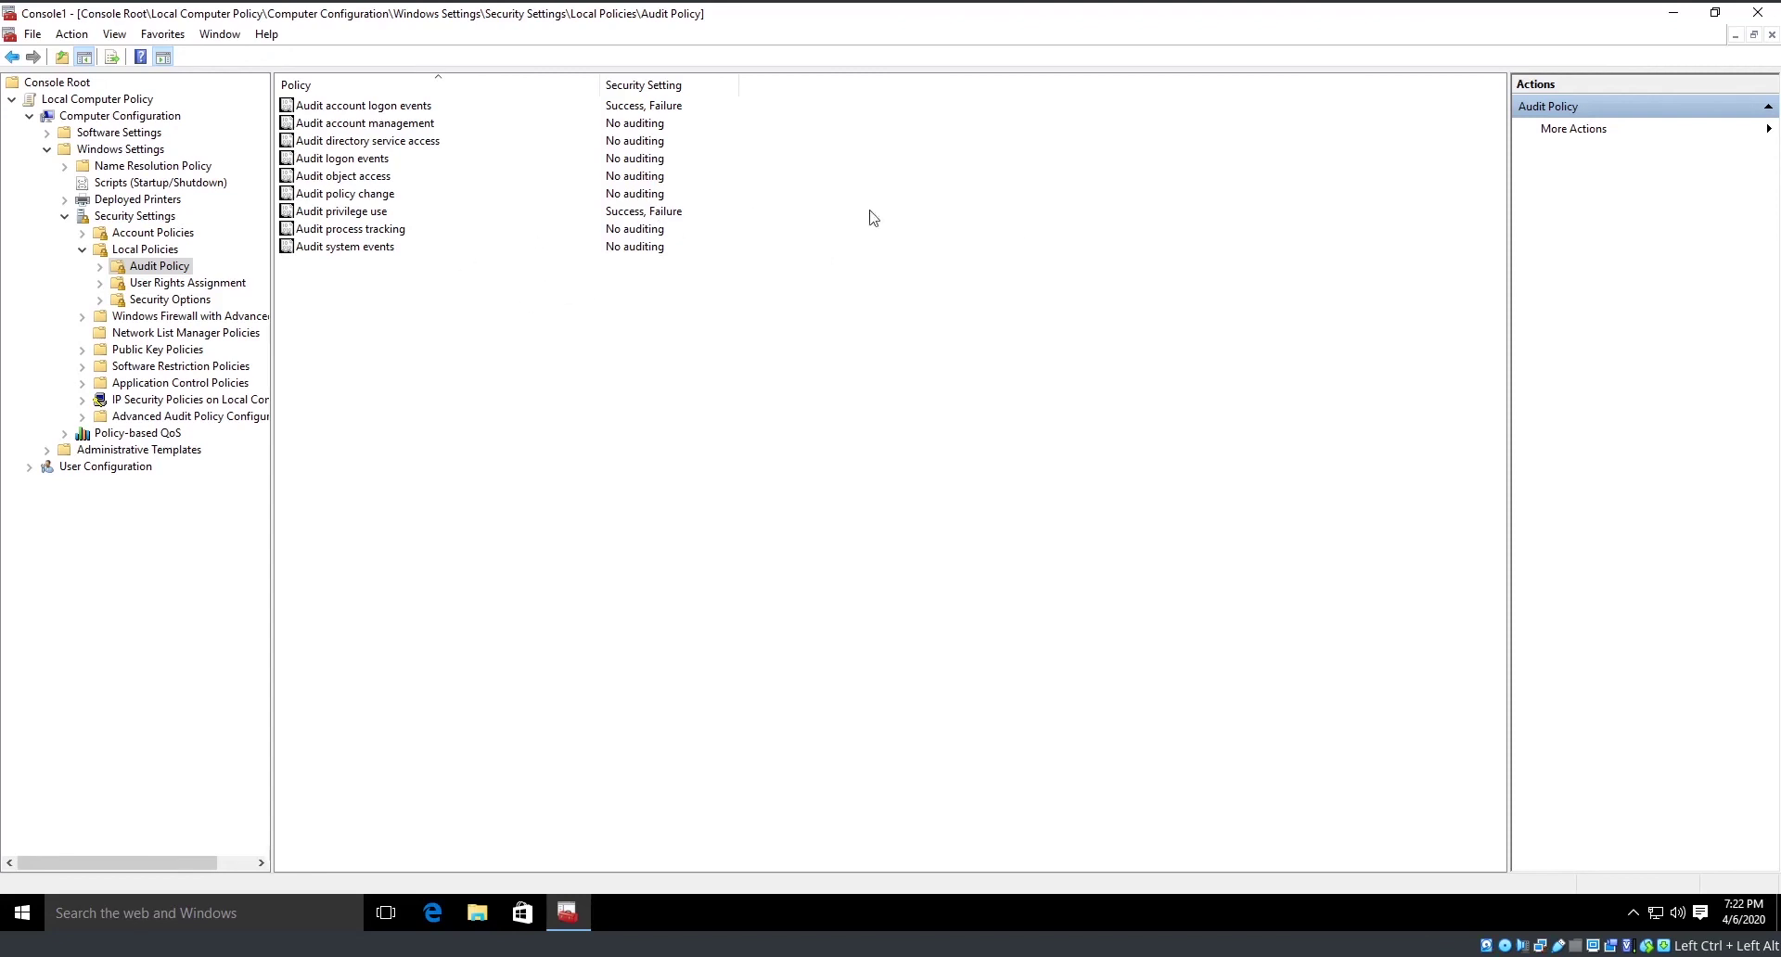
# - Close the management console and save its settings as Console1
pyautogui.click(1758, 13)
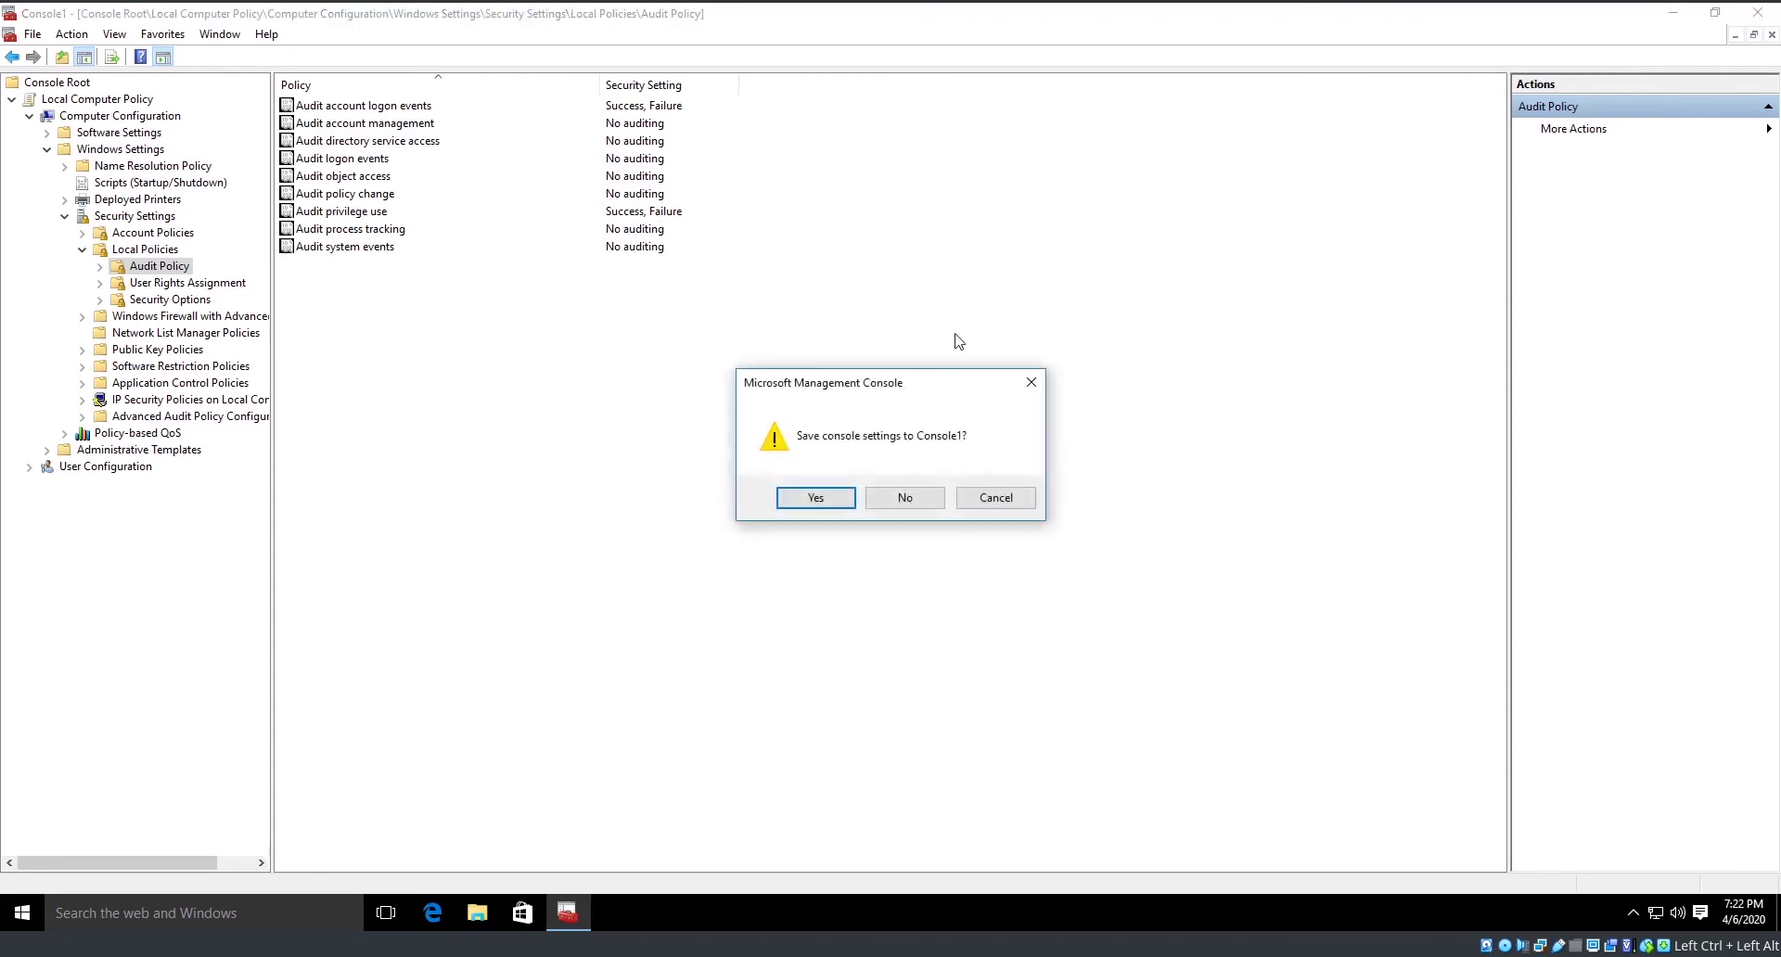
pyautogui.click(815, 498)
pyautogui.click(1095, 595)
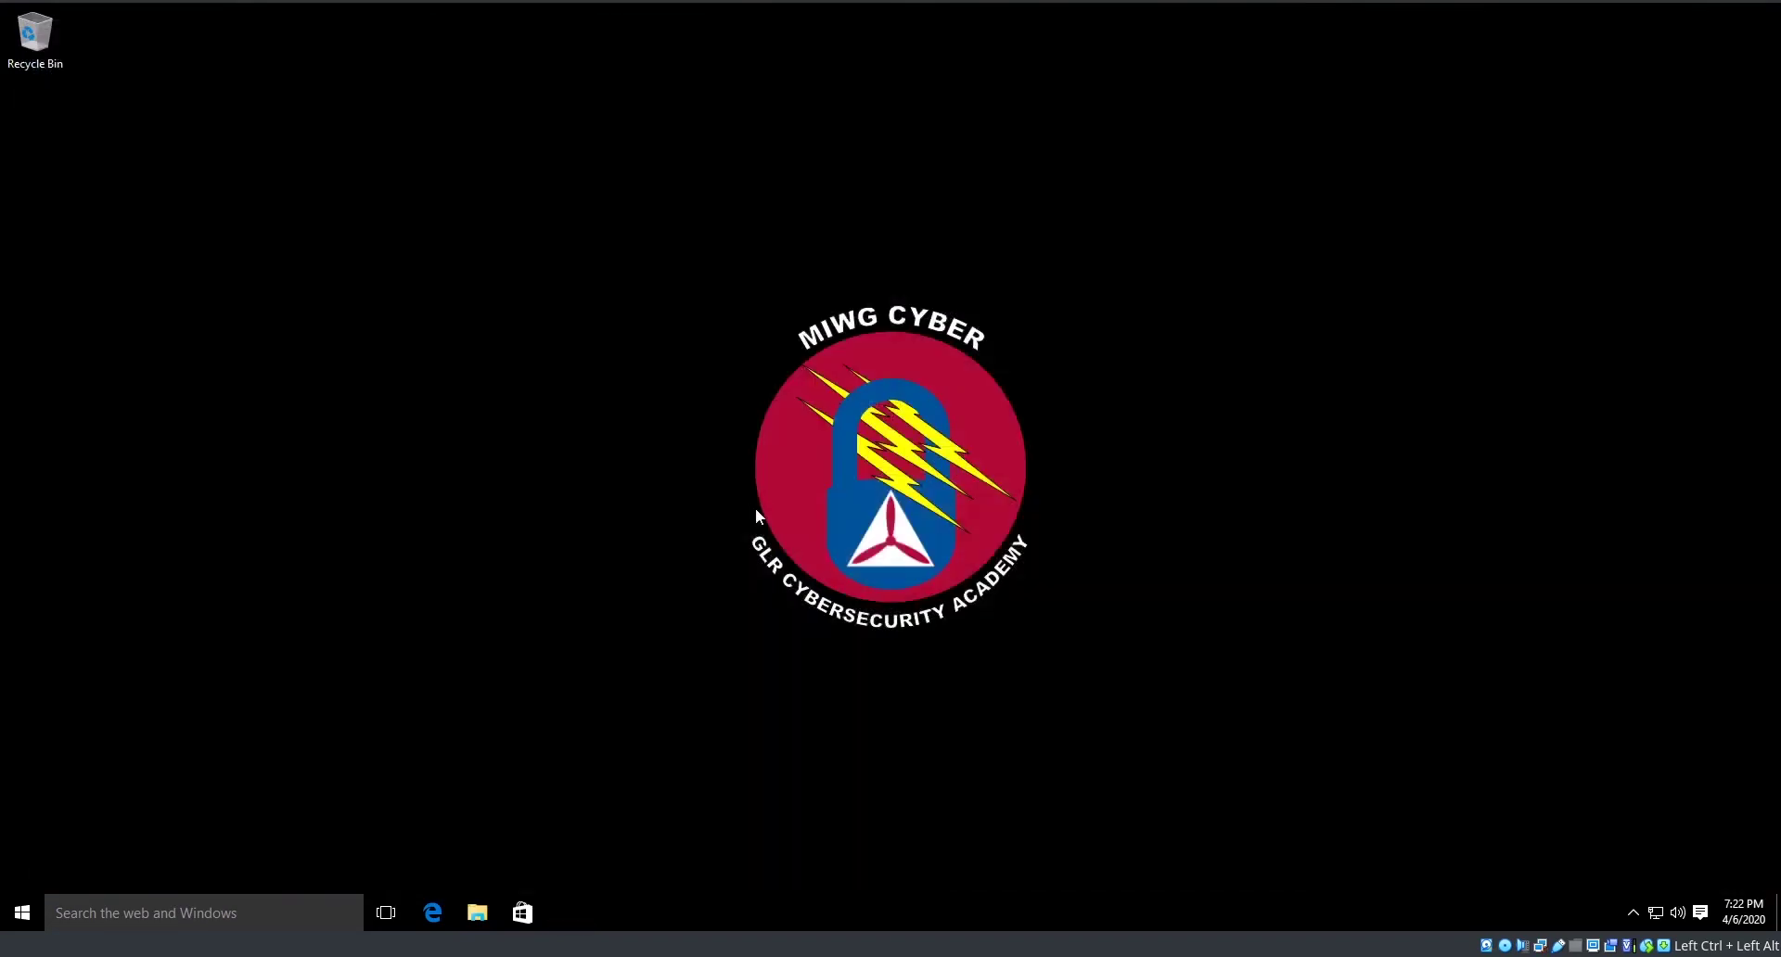
# - Launch Event Viewer and display the Security log from the Windows Logs
pyautogui.press('super')
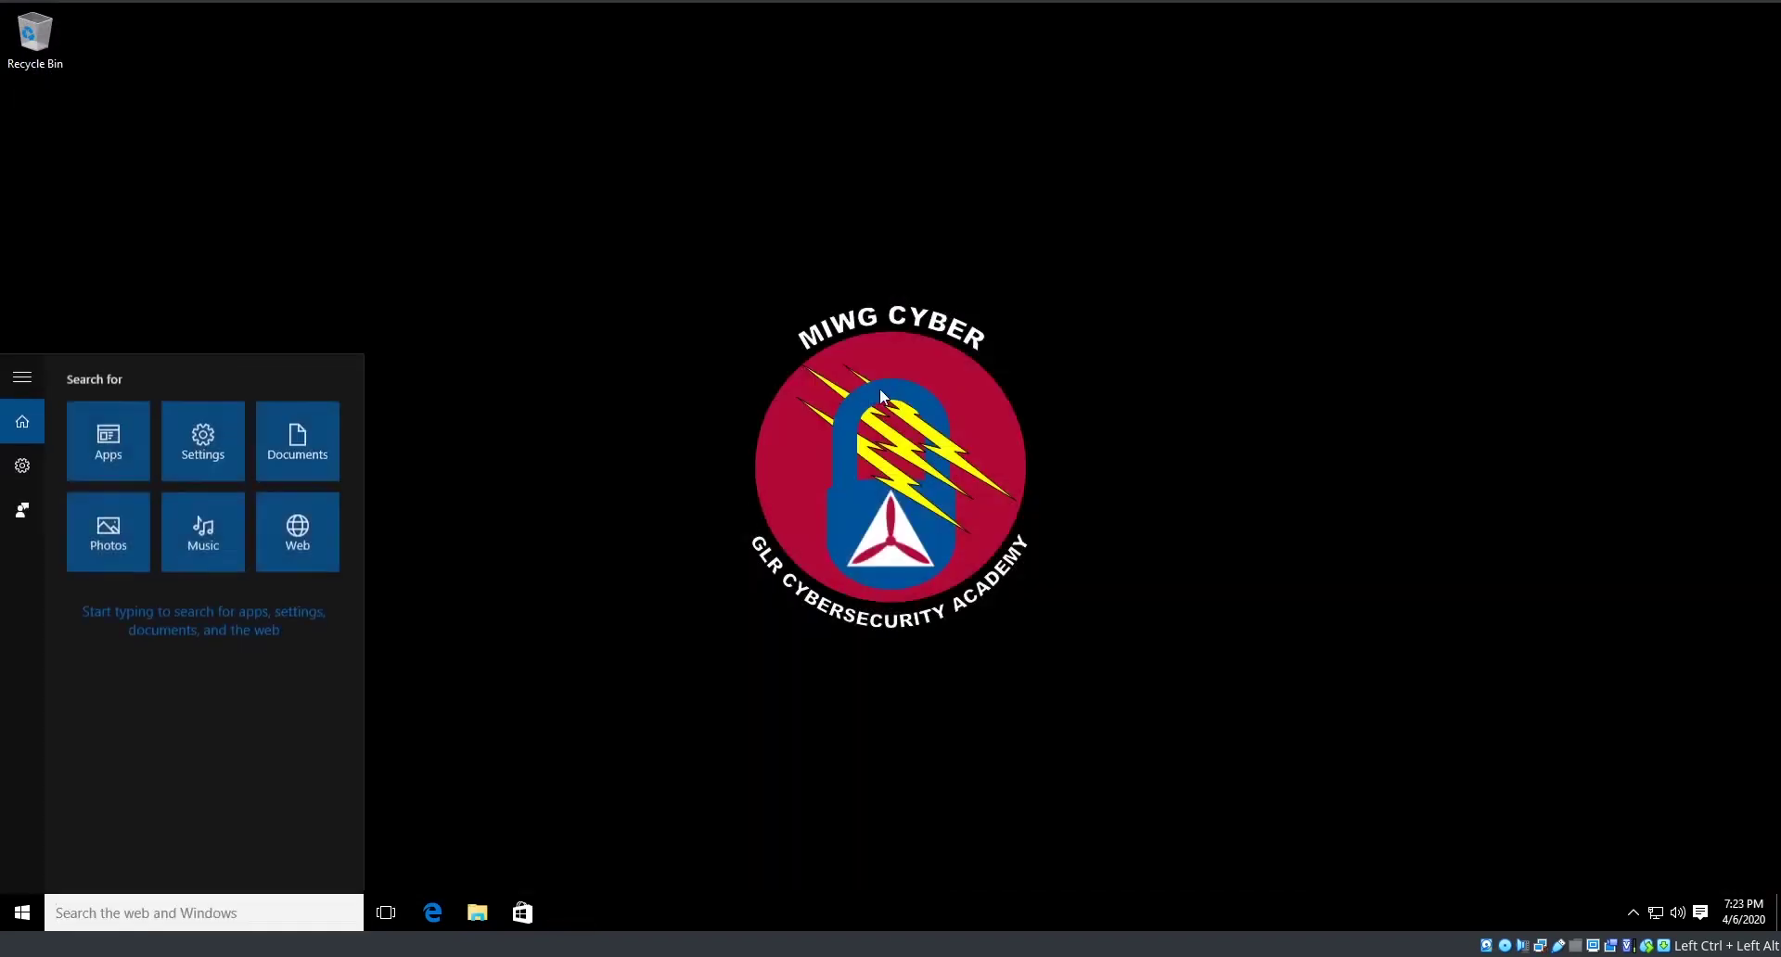
pyautogui.write('event')
pyautogui.press('Return')
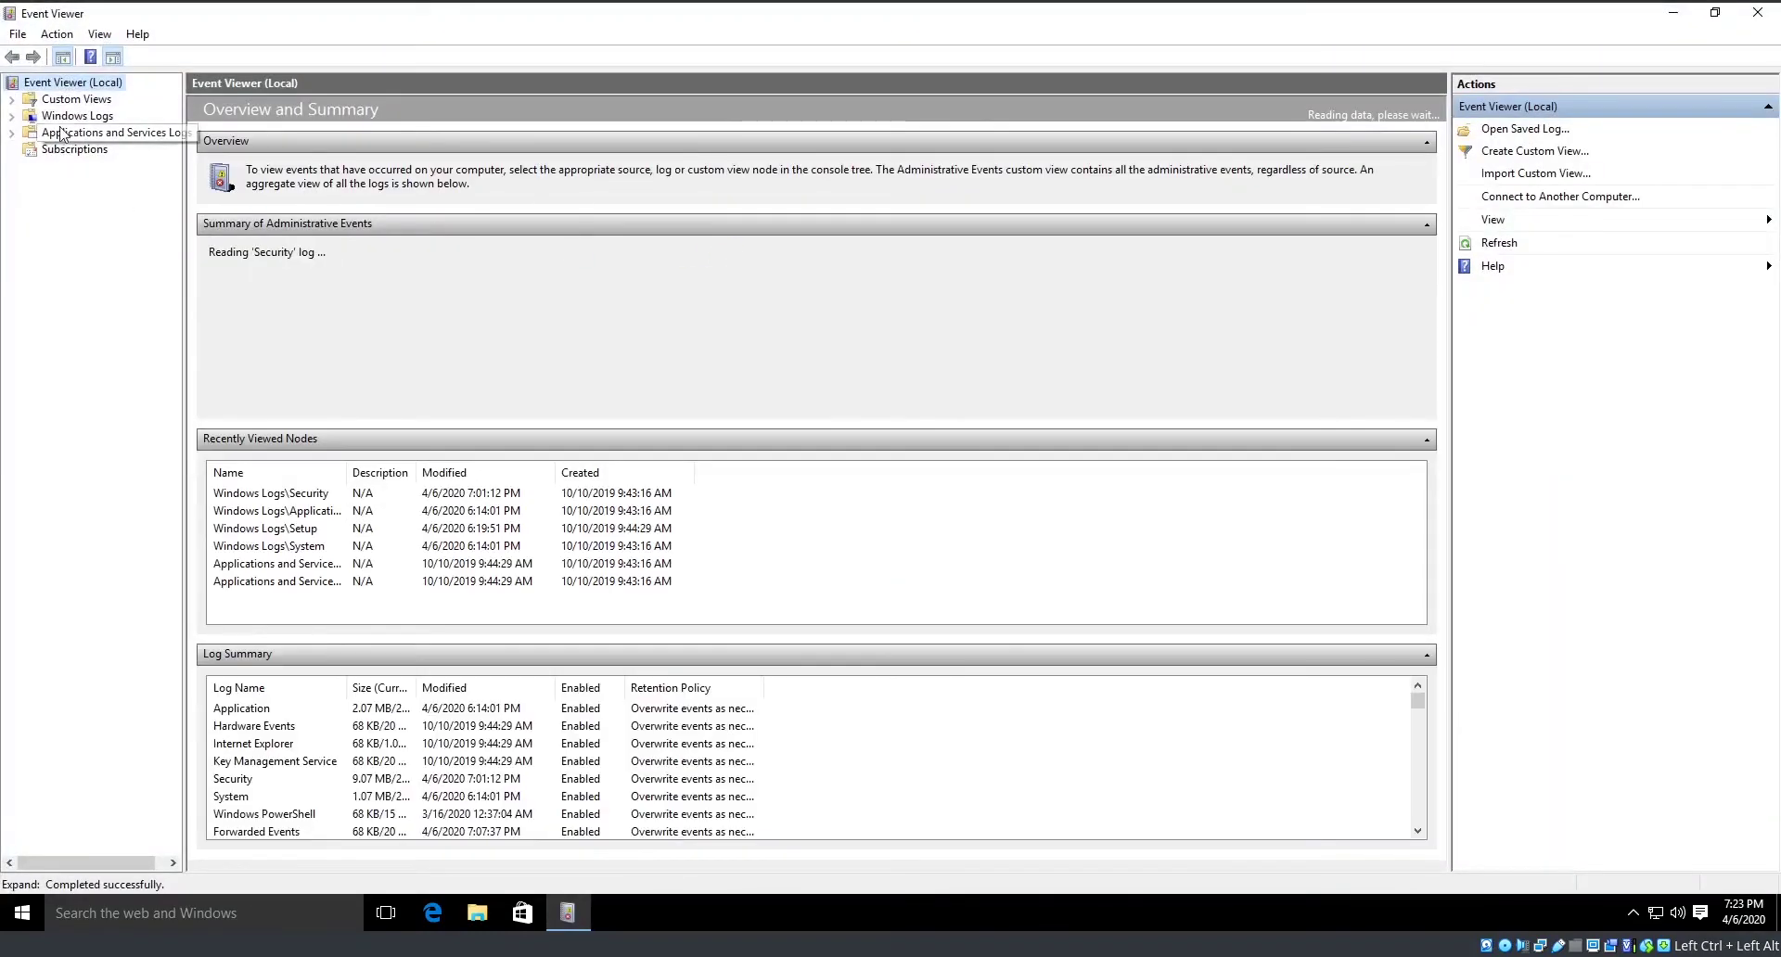
pyautogui.click(13, 116)
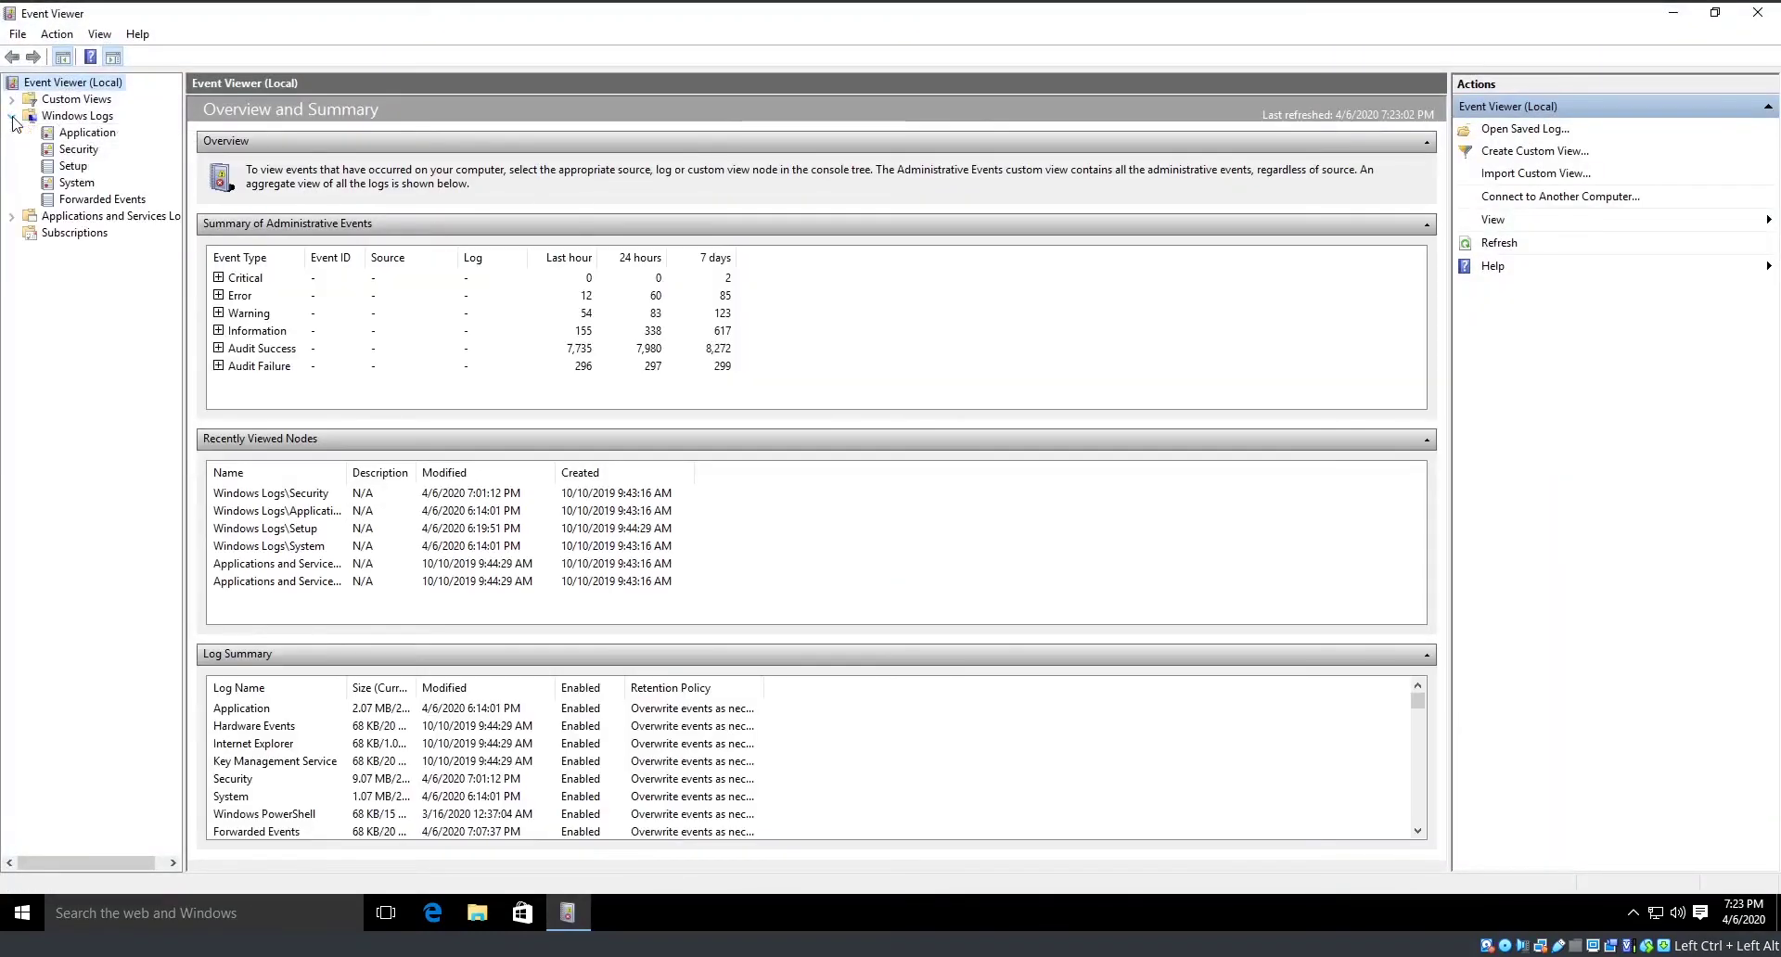
pyautogui.click(75, 151)
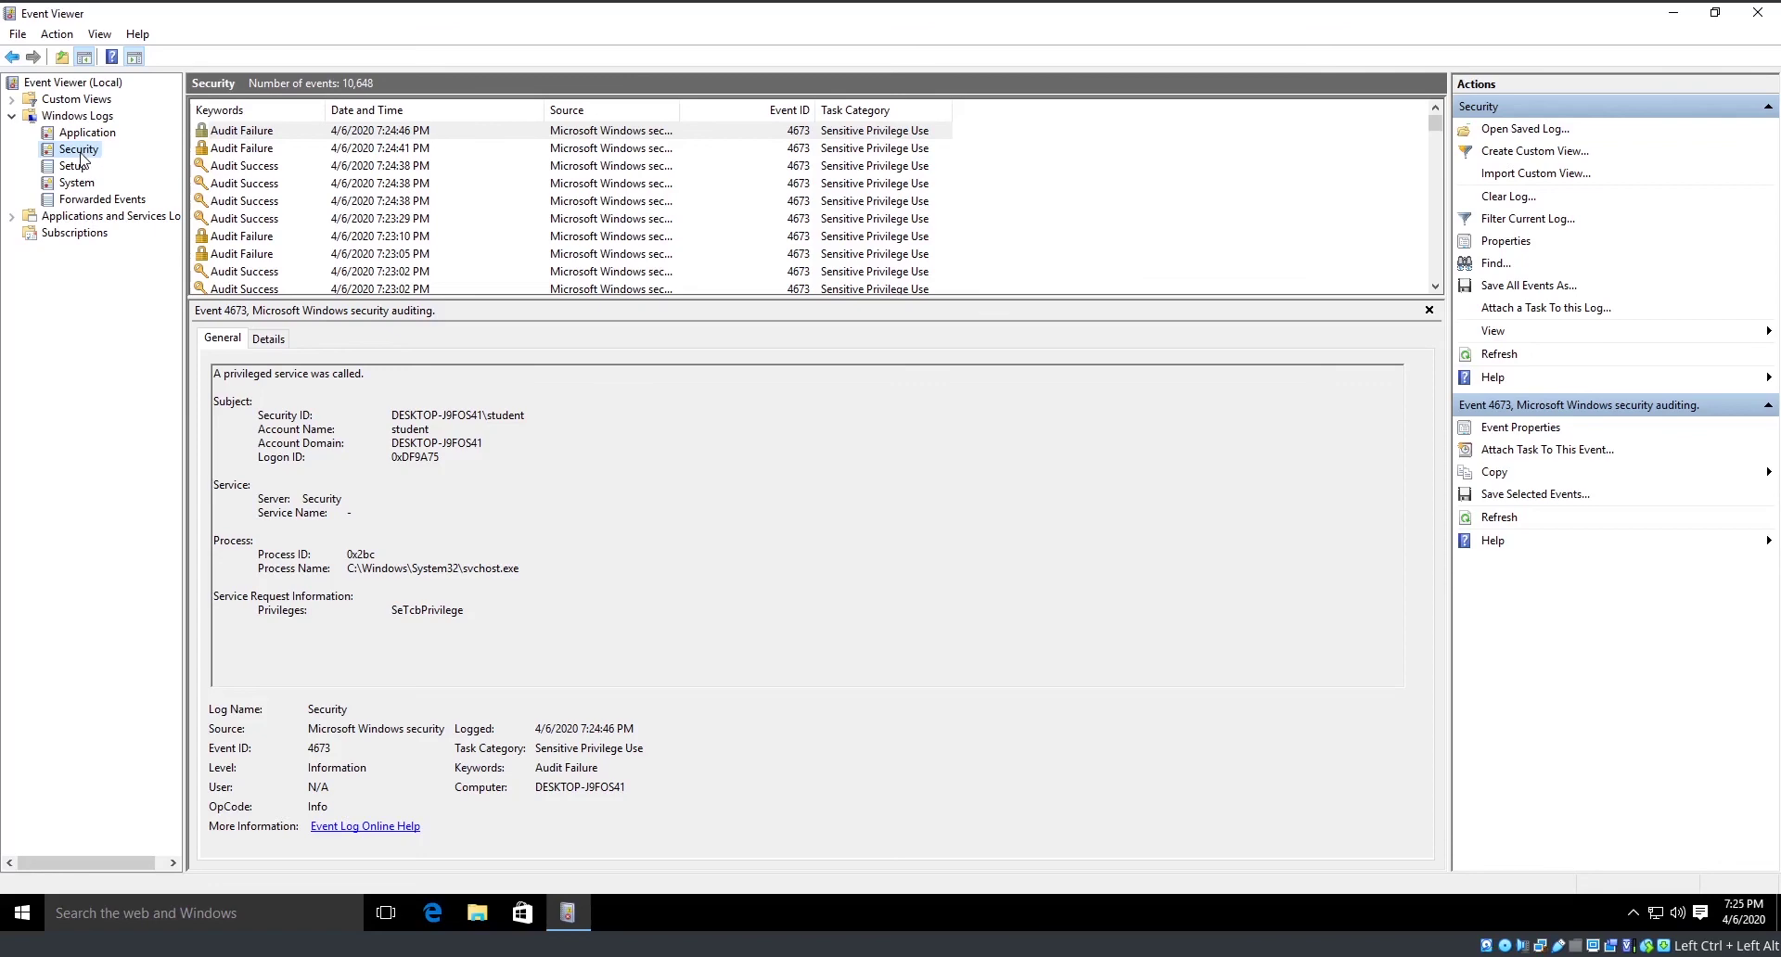
# - Examine the Forwarded Events log and the most recent audit entries in the Security log, closing Event Viewer when done
pyautogui.click(100, 200)
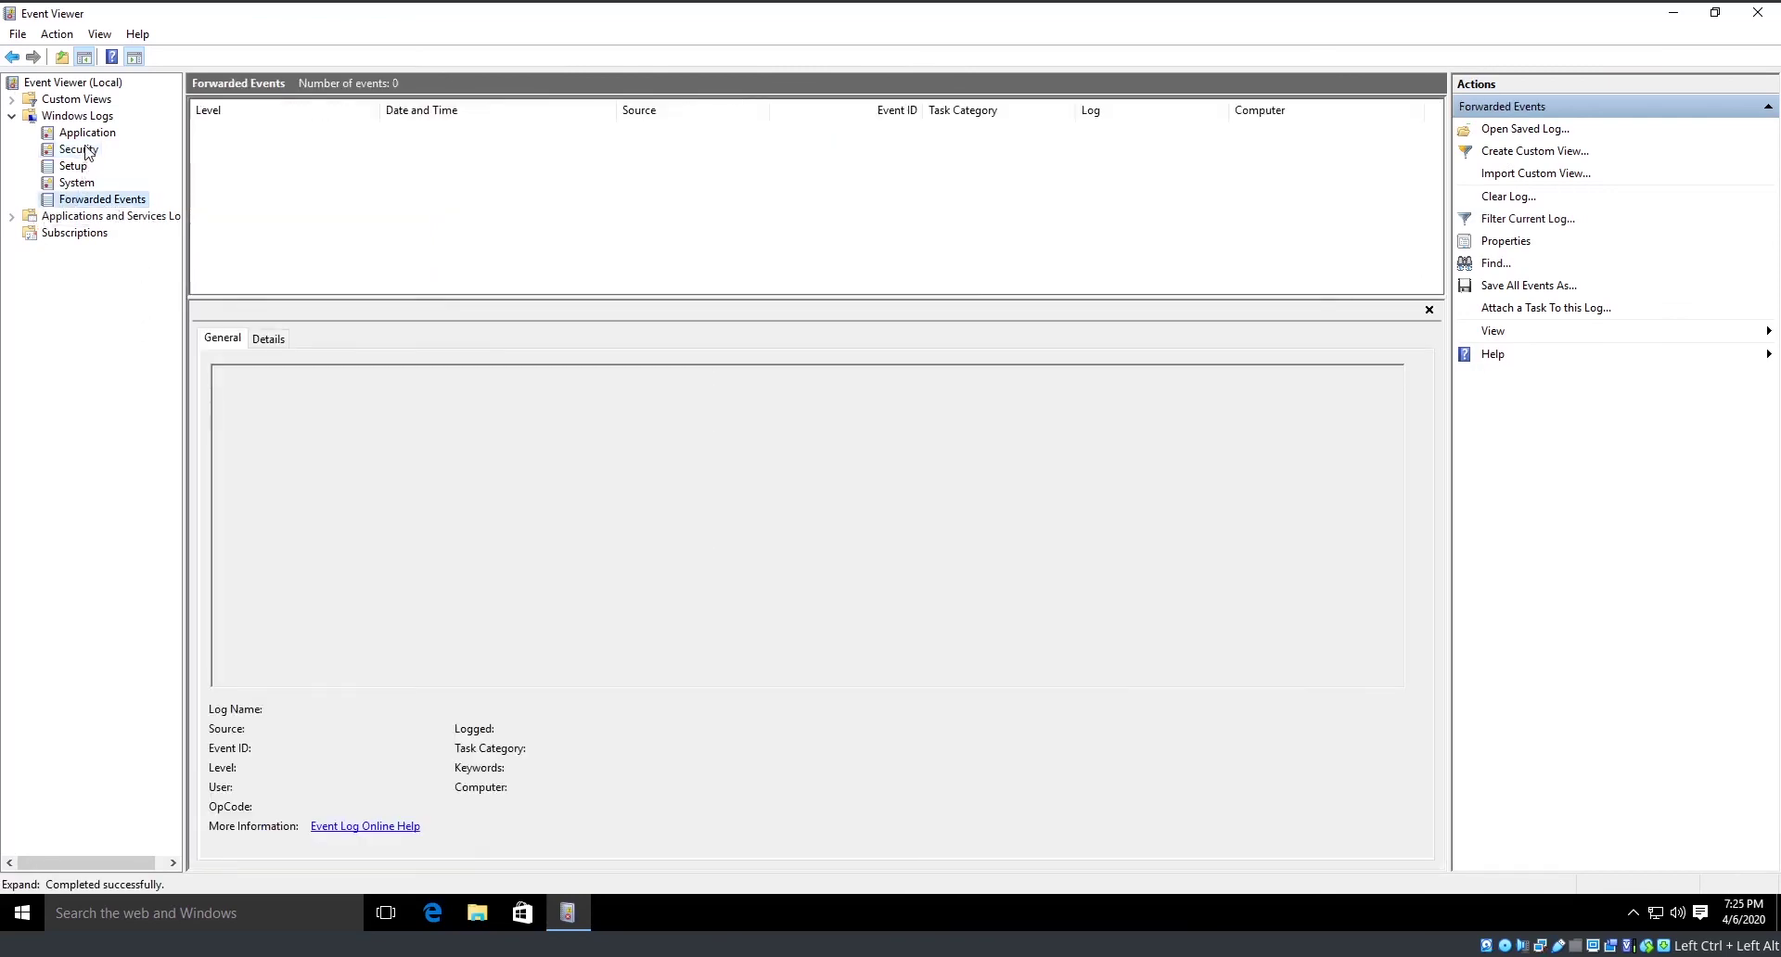
pyautogui.click(83, 150)
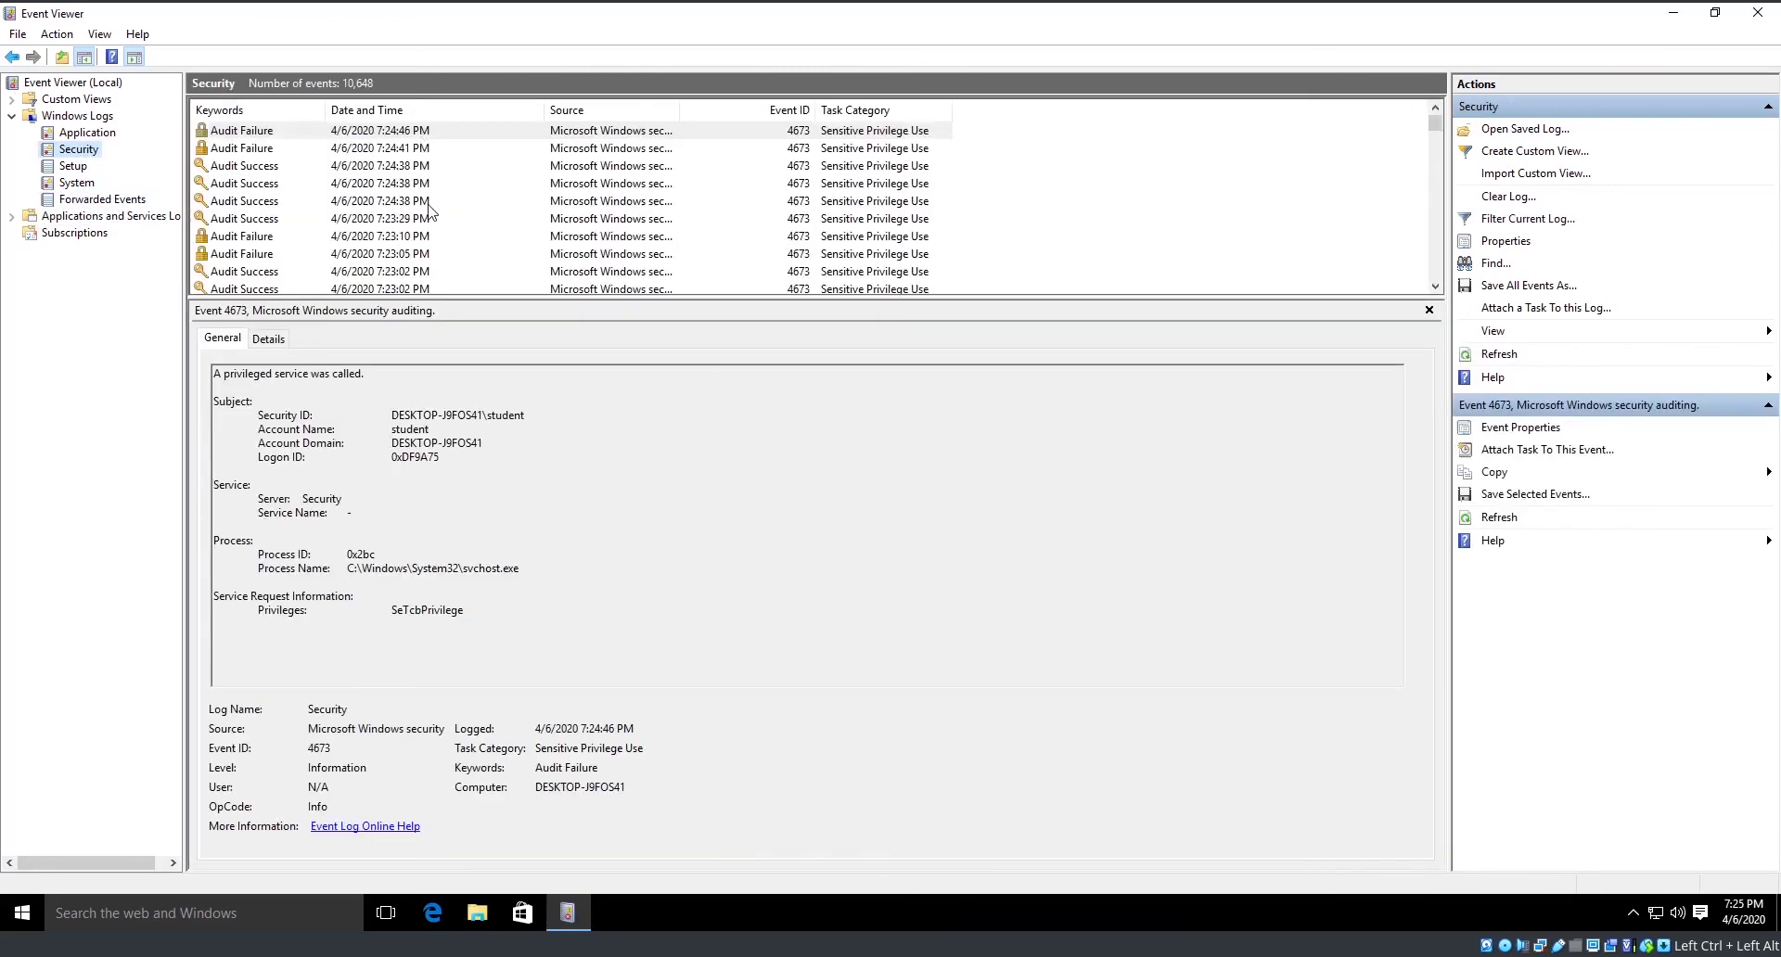
pyautogui.click(307, 148)
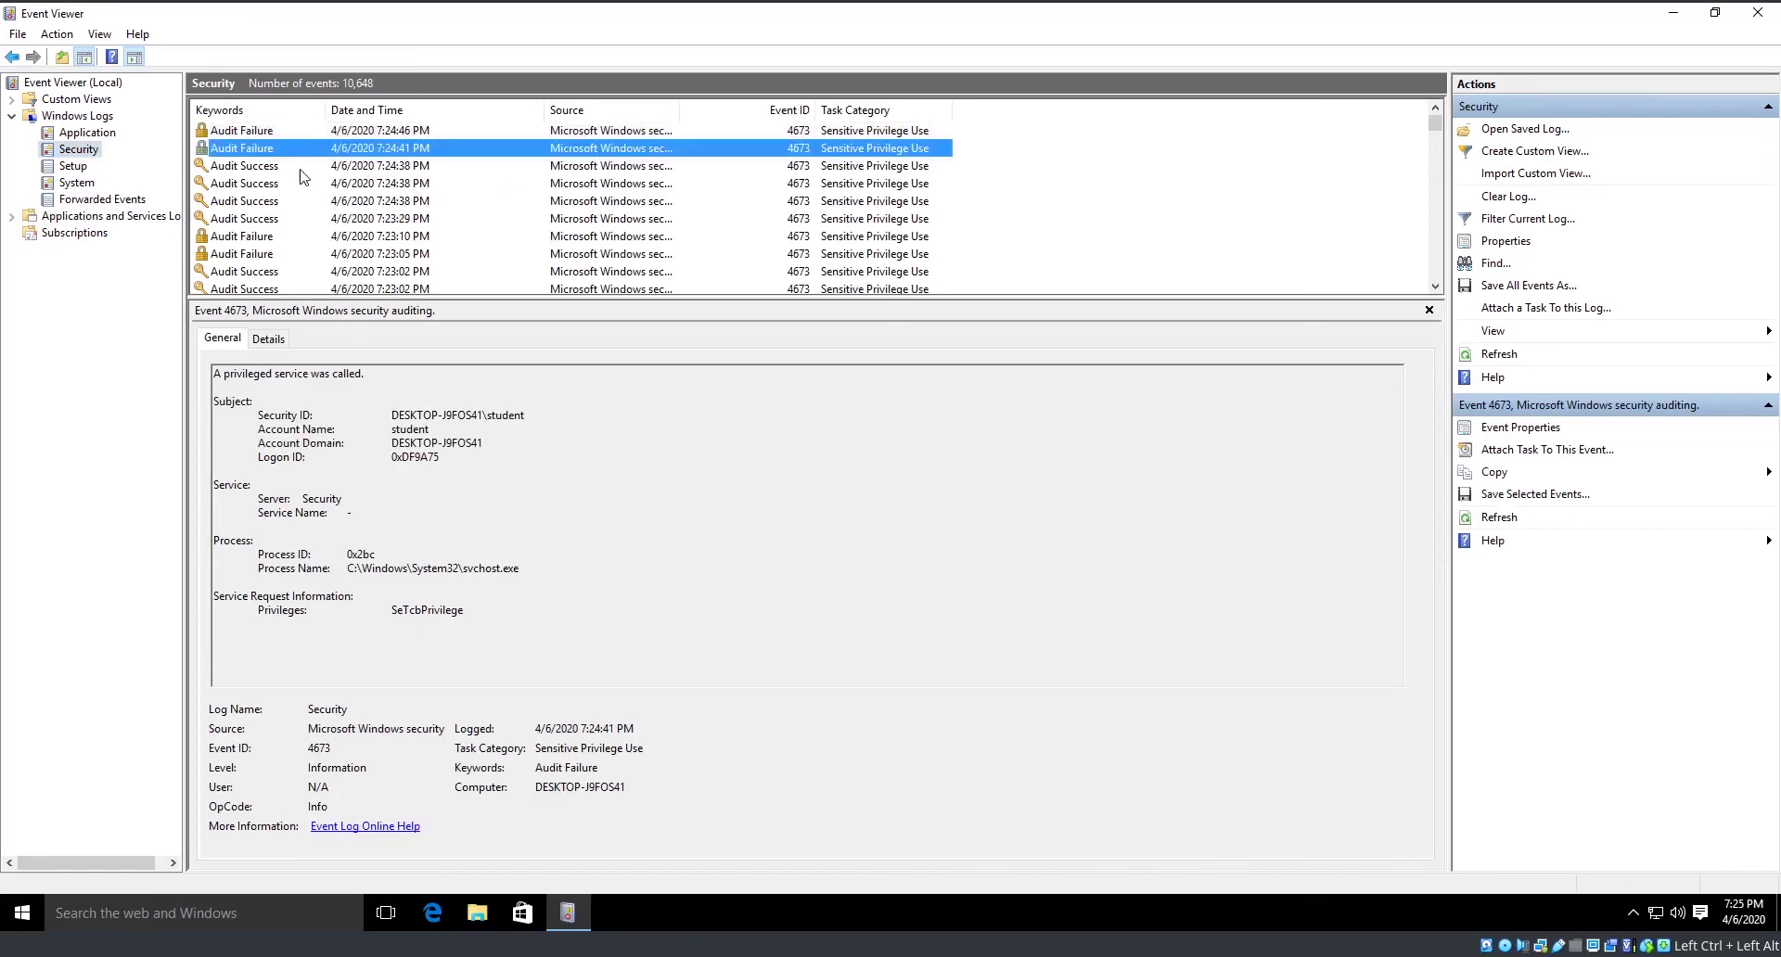
pyautogui.click(300, 169)
pyautogui.click(306, 147)
pyautogui.click(305, 132)
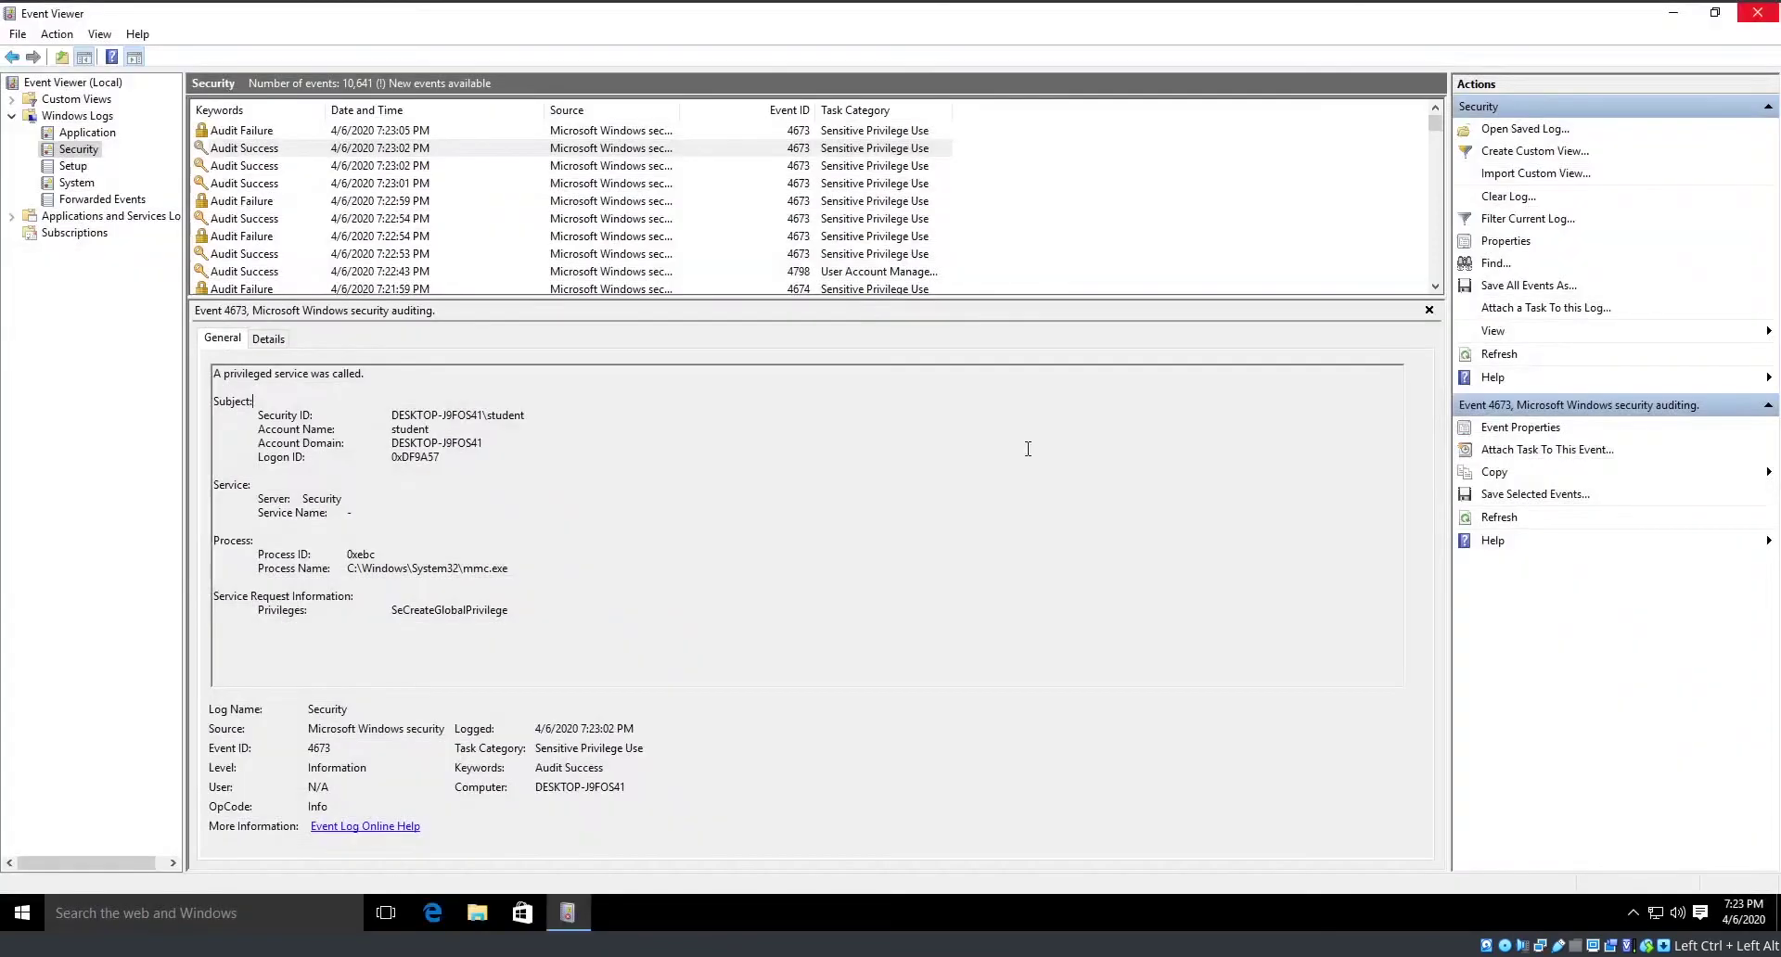
pyautogui.click(1757, 12)
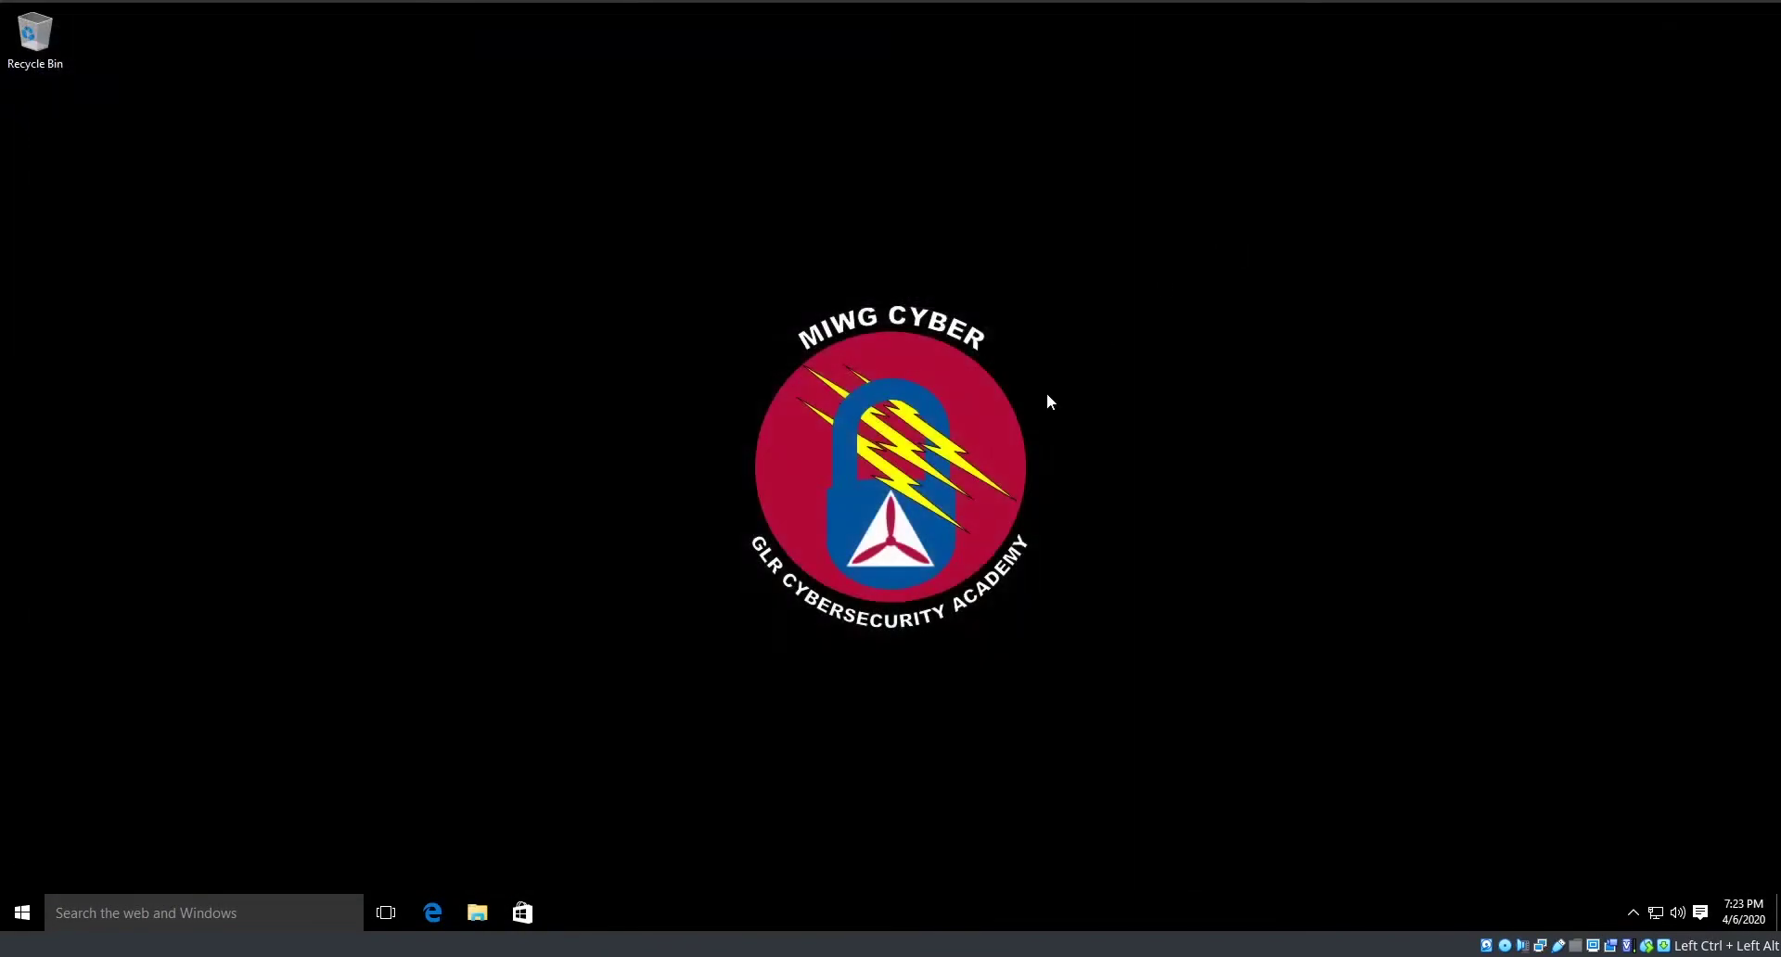